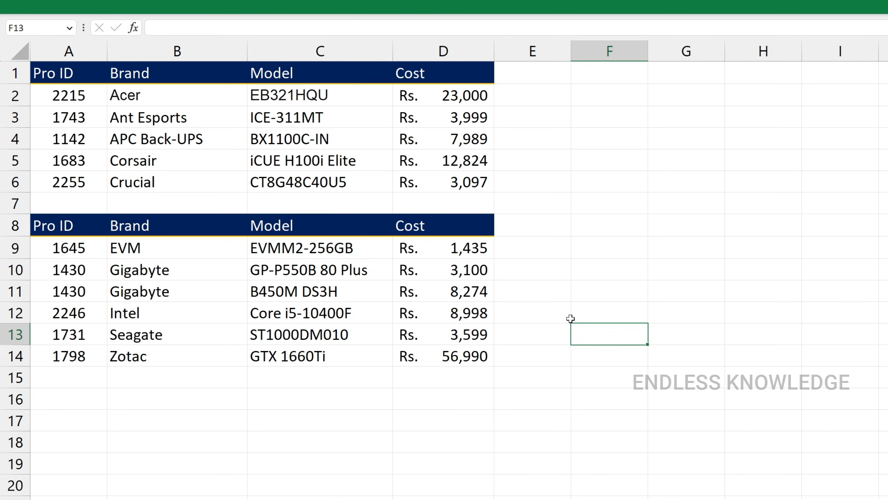
Step: Examine the two vertically arranged product tables, their matching columns, and the horizontally arranged product table
drag(74, 72, 315, 208)
drag(69, 226, 422, 357)
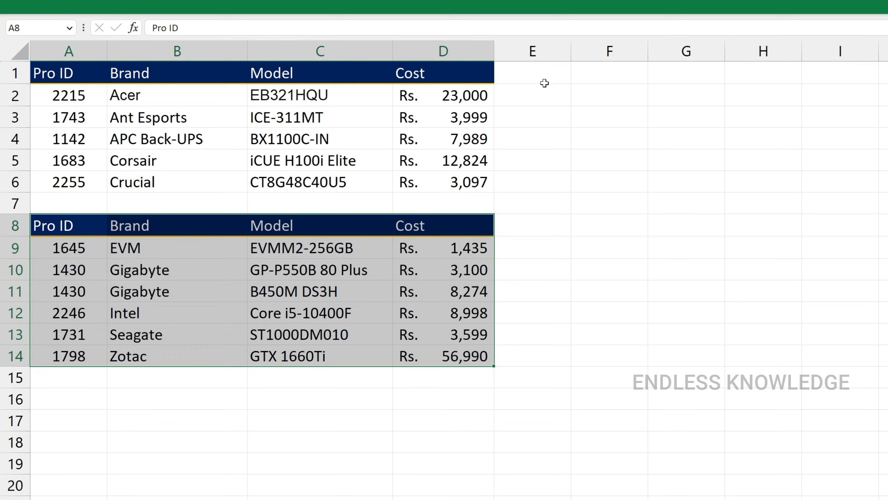
drag(542, 82, 887, 467)
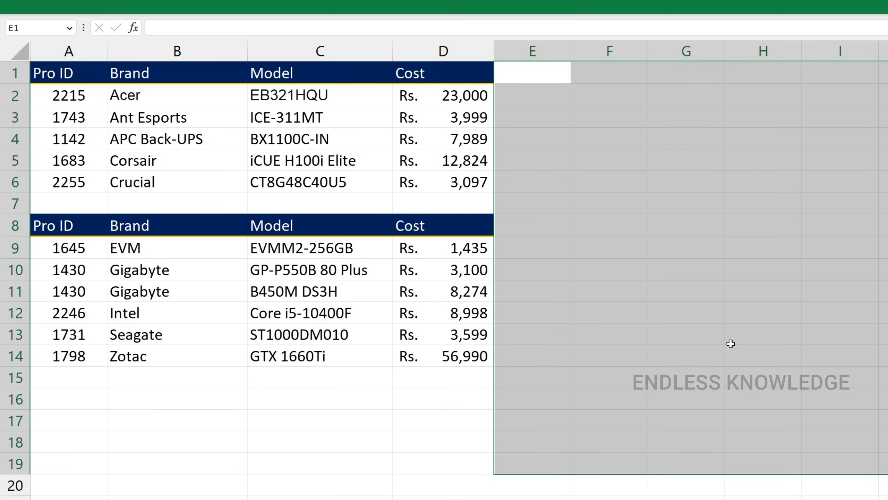
click(604, 209)
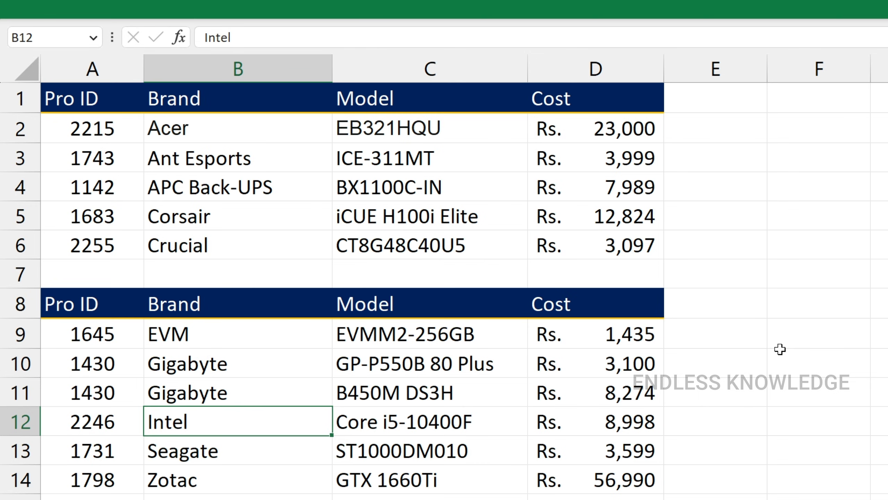
drag(102, 129, 133, 218)
drag(245, 128, 282, 238)
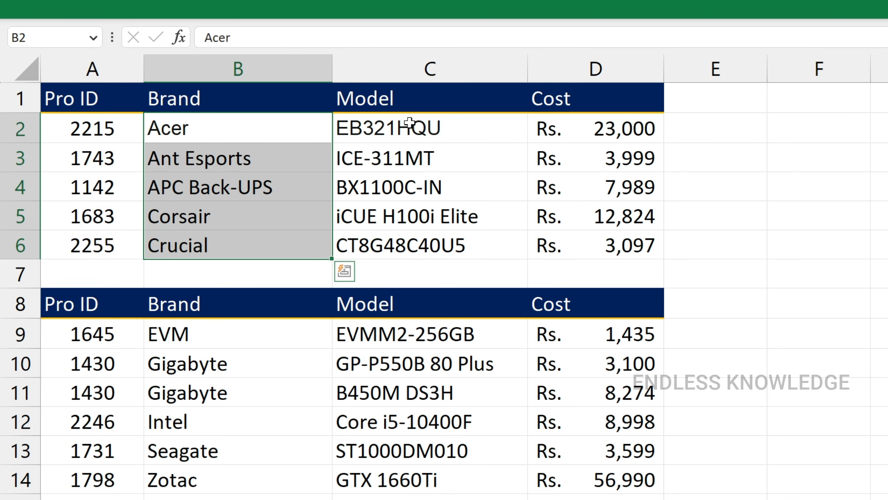
drag(407, 128, 410, 244)
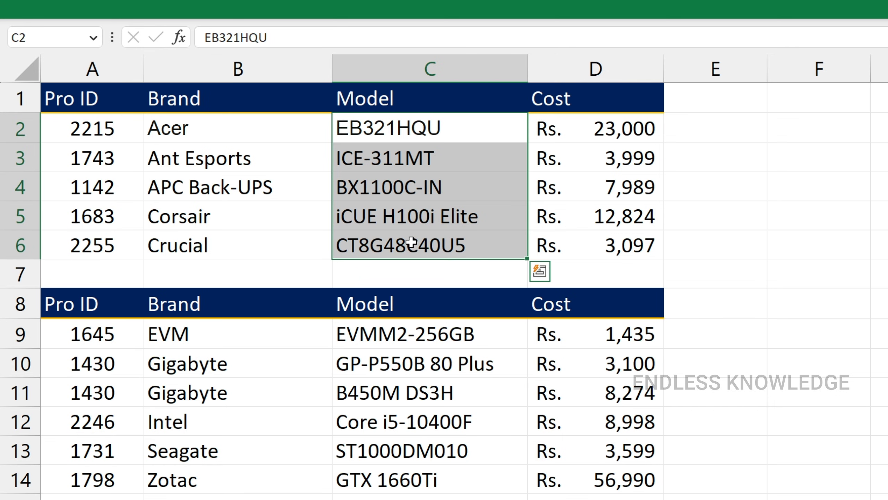
click(410, 217)
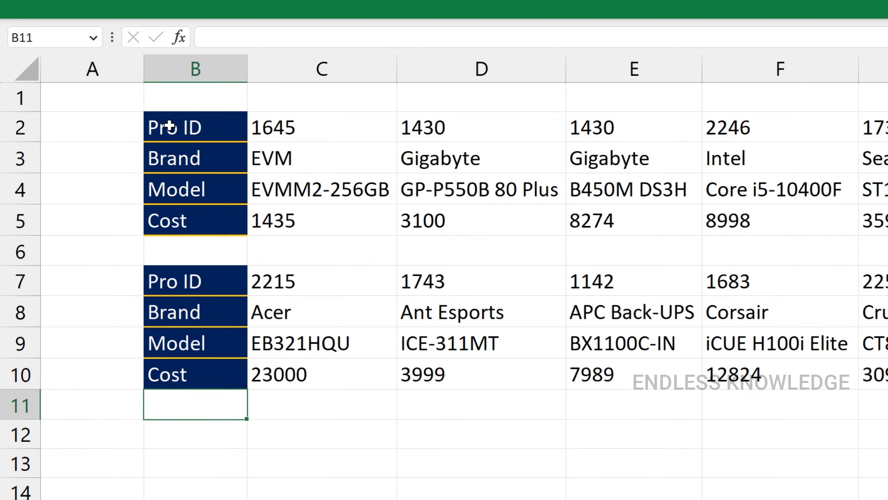
drag(175, 123, 885, 161)
click(218, 160)
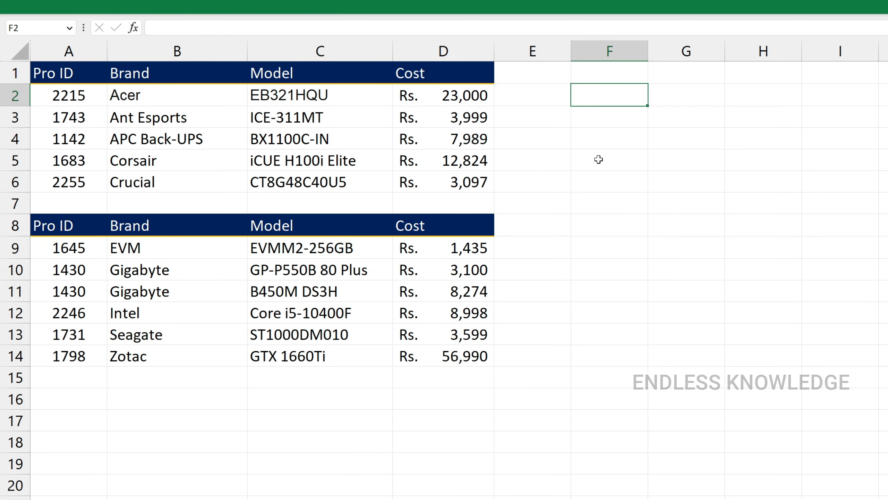
Step: Enter =VSTACK(A1:D6,A8:D14) in cell F2 to stack the two product tables vertically
text(=vs)
key(Tab)
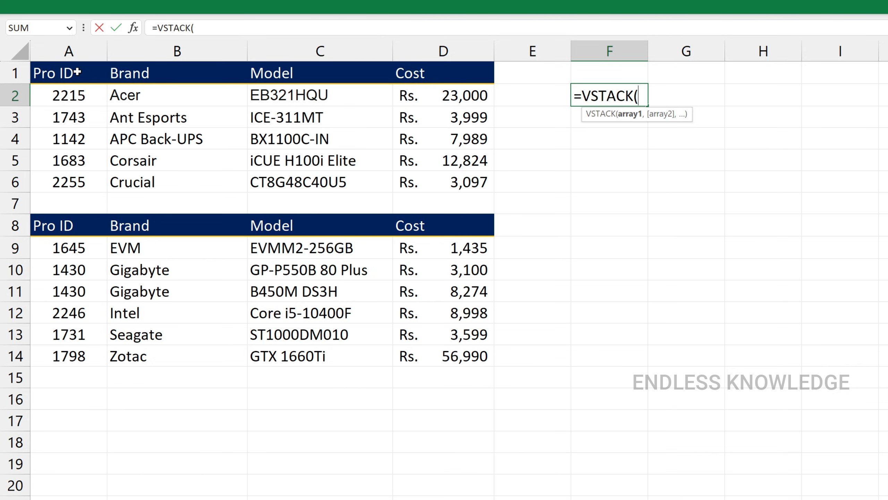
drag(78, 73, 423, 175)
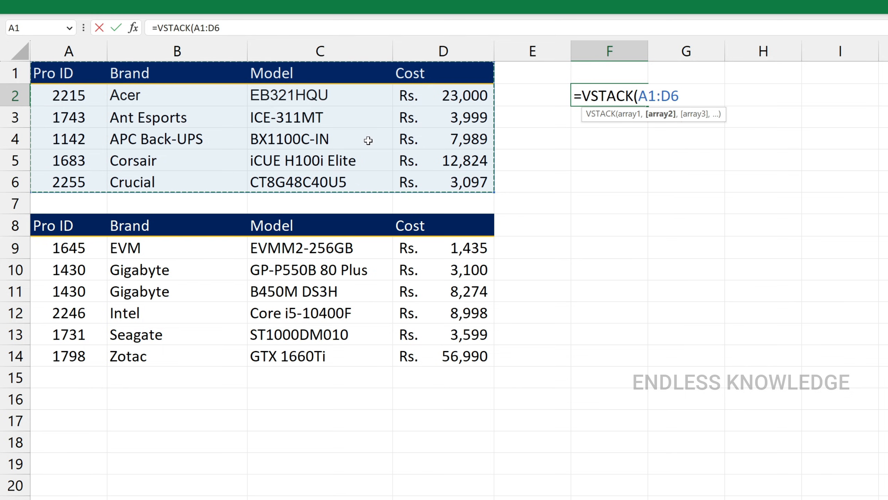
text(,)
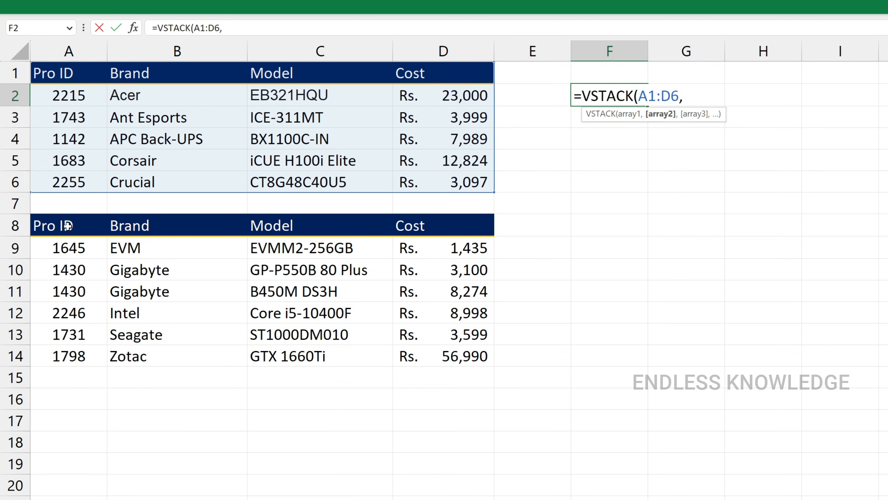
drag(69, 226, 424, 353)
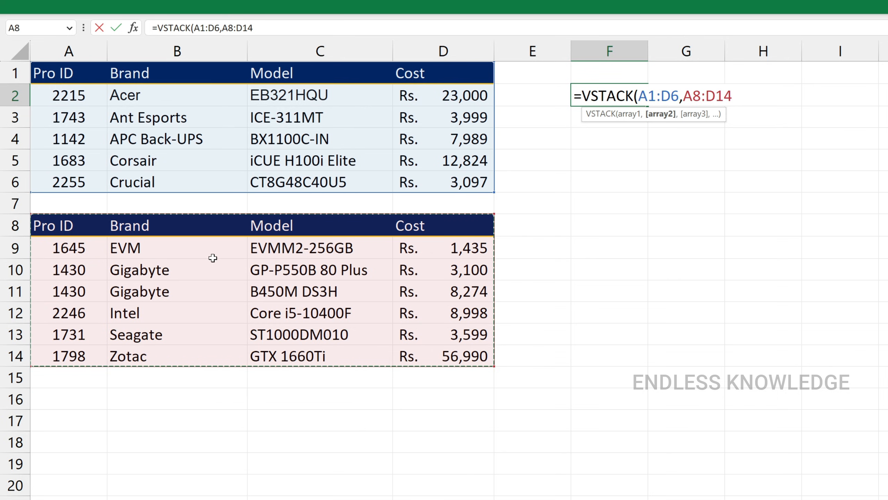
text())
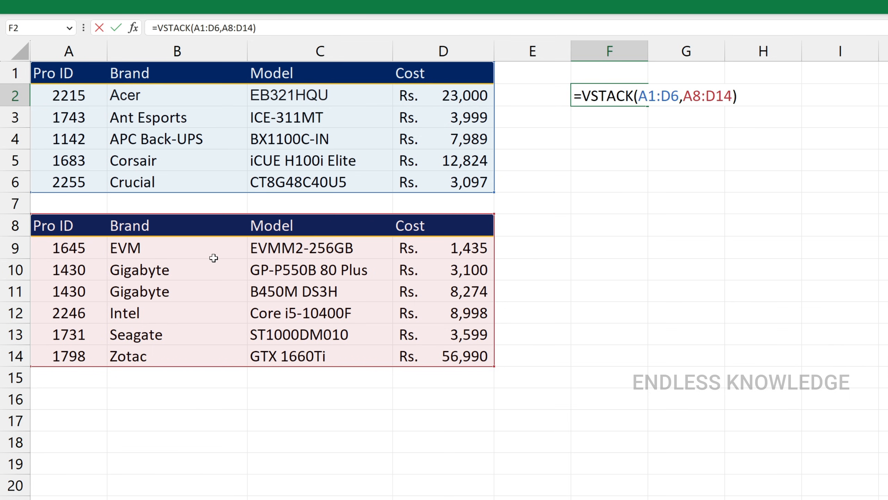
key(Return)
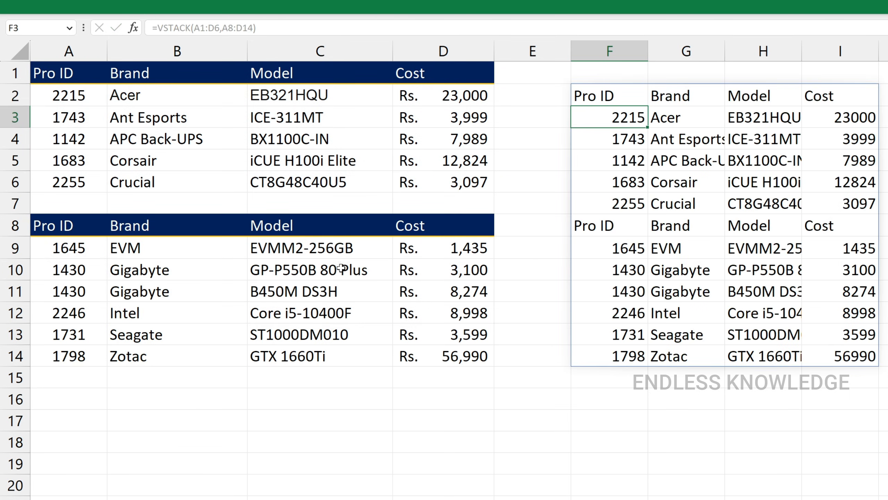
Step: Edit the VSTACK formula in F2 so its second array is A9:D14, leaving out the repeated header row
click(618, 223)
drag(618, 223, 822, 226)
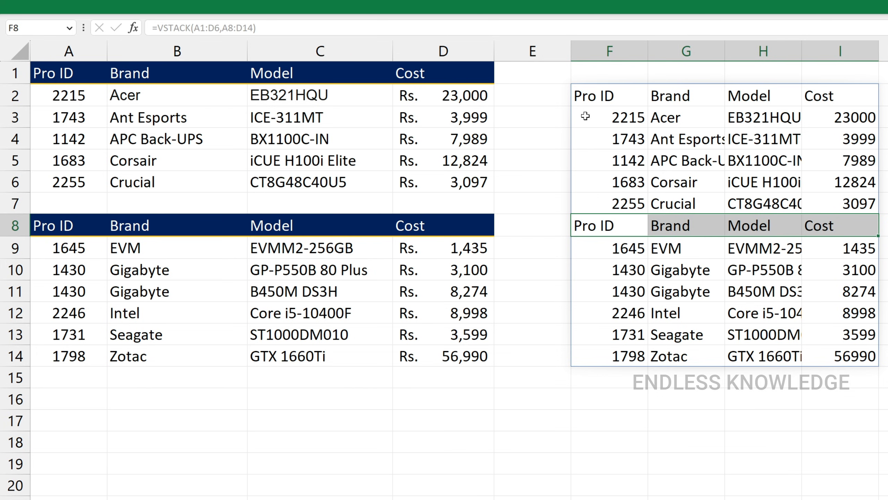
double_click(587, 96)
drag(683, 96, 731, 96)
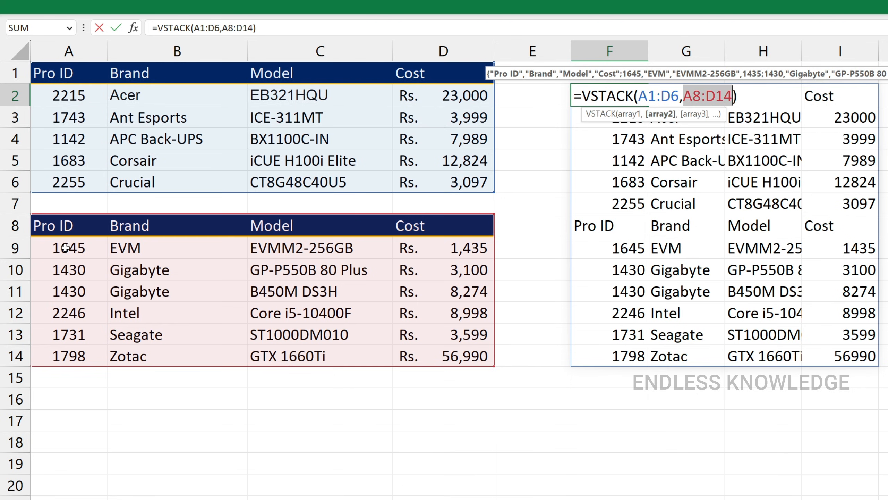
drag(64, 248, 448, 346)
key(Return)
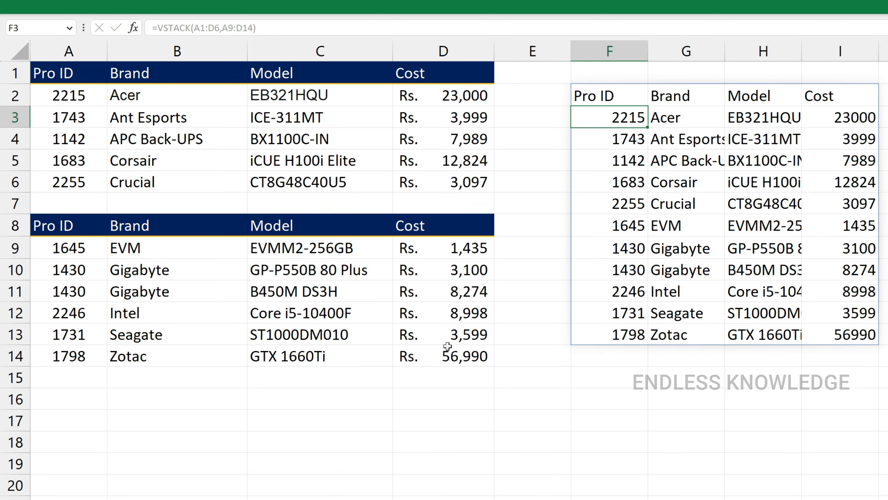
click(717, 188)
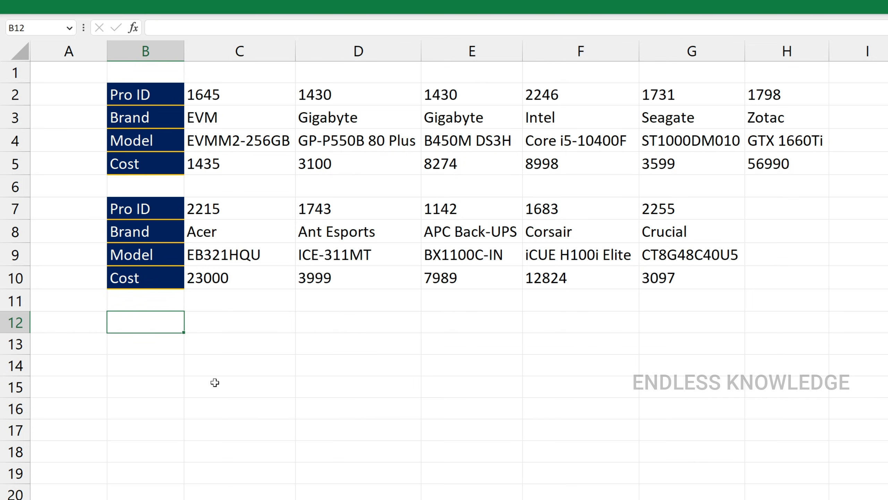
text(=hst)
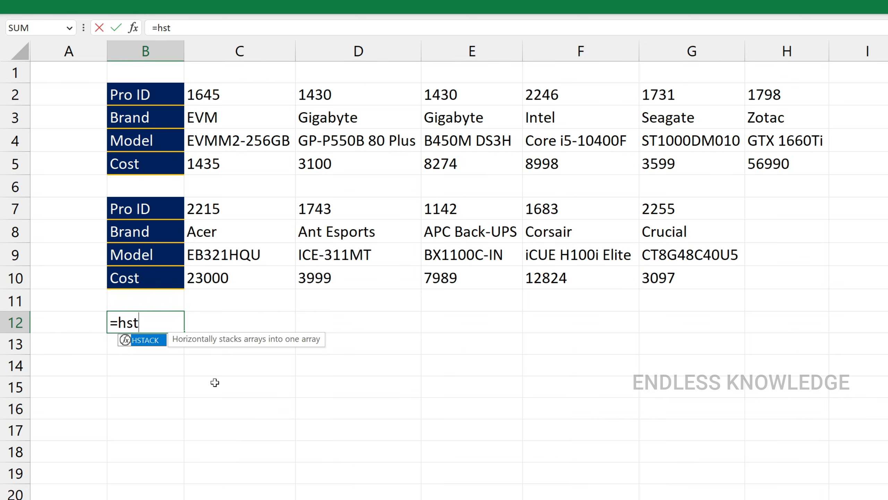
key(Tab)
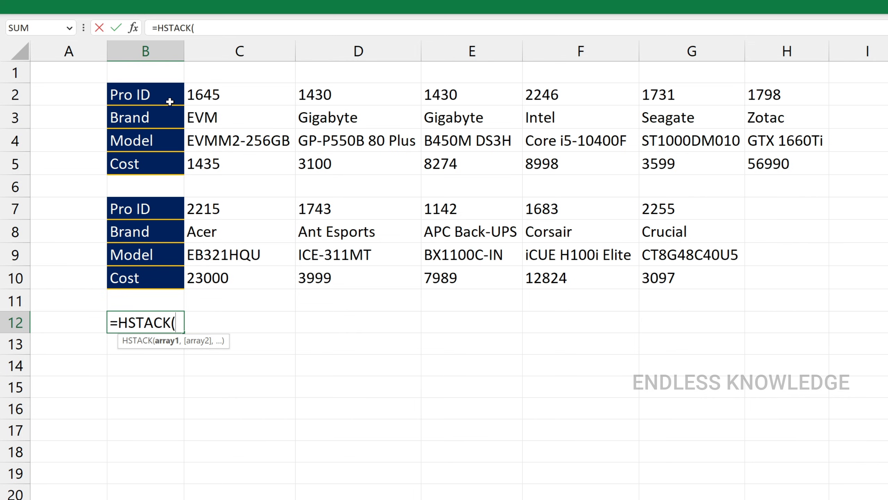
drag(169, 101, 759, 159)
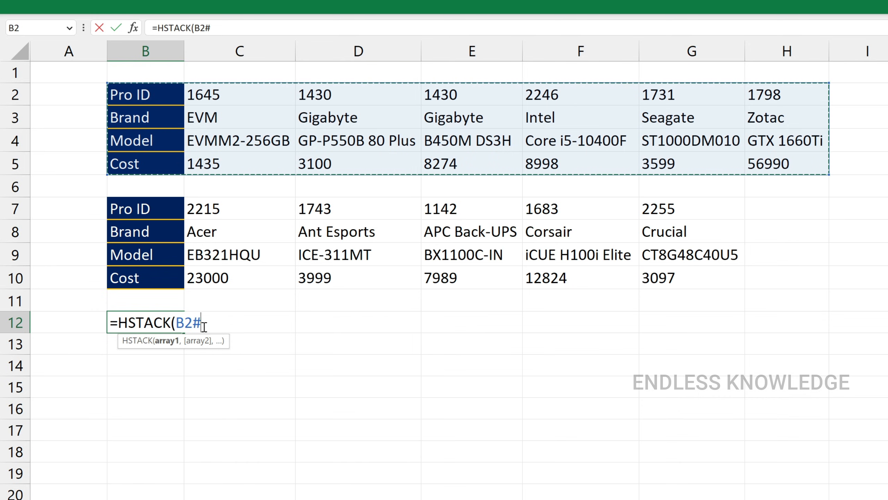
key(Escape)
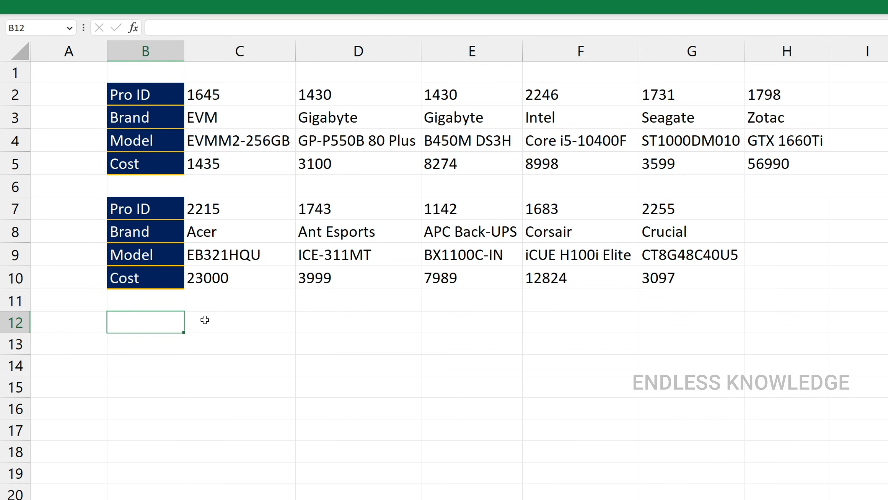
Step: Inspect the formula in cell B2 that generates the first horizontal table
click(229, 98)
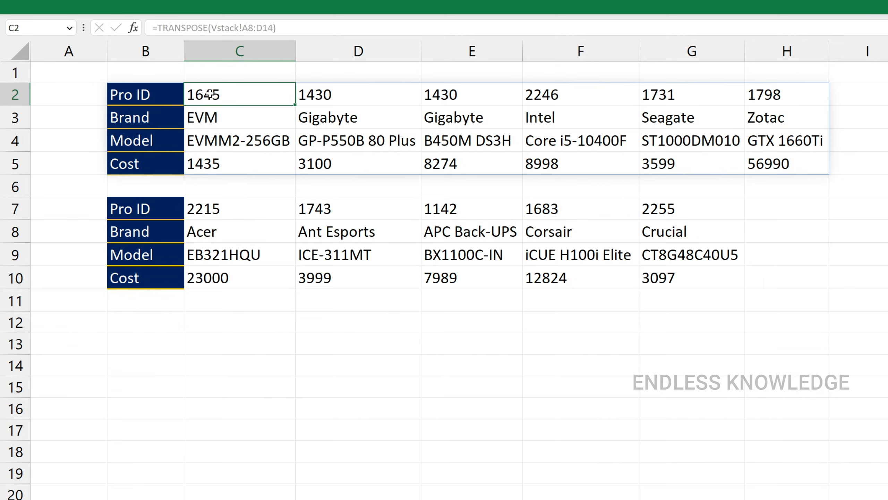
click(145, 95)
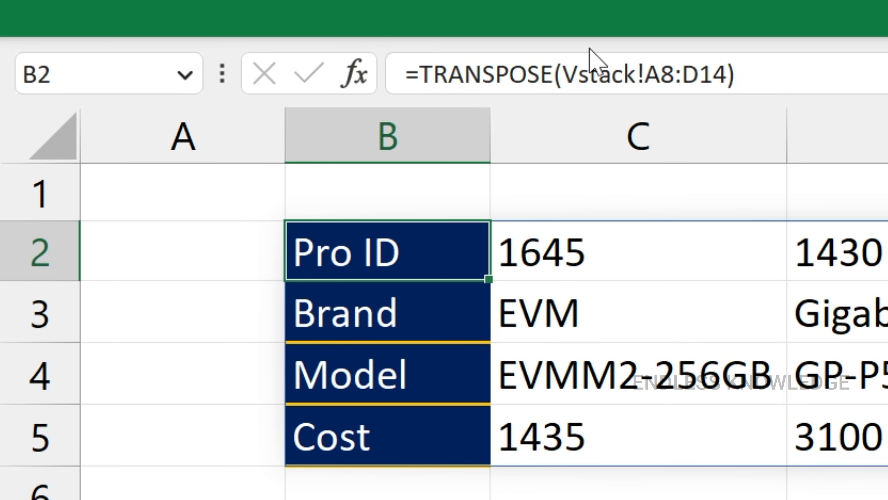
click(587, 74)
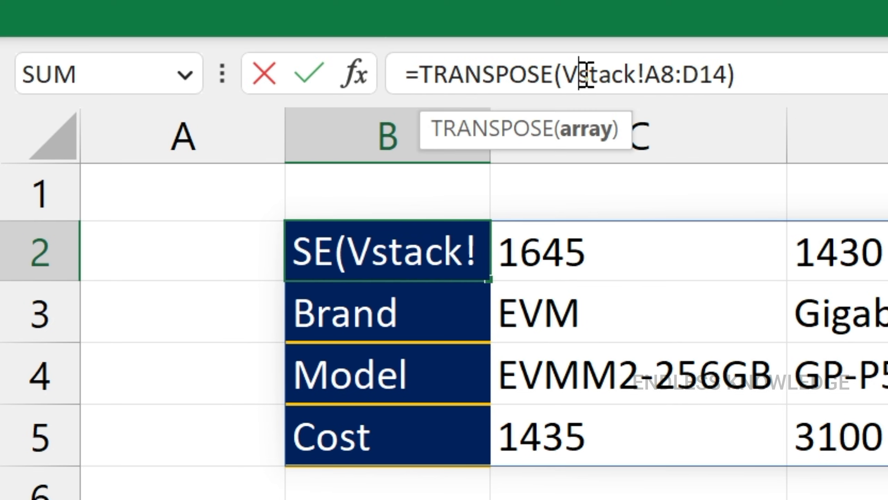
key(Escape)
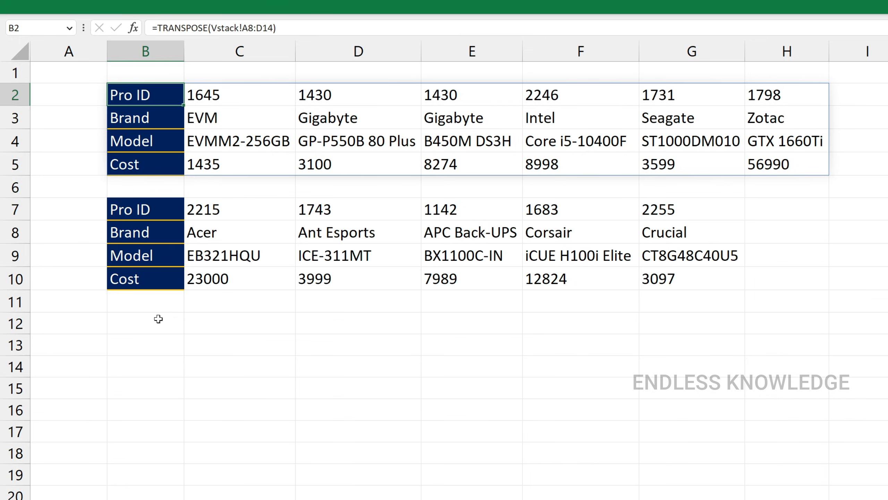
Step: Enter =HSTACK(B2#,C7:G10) in cell B12 to join the two horizontal tables side by side
click(158, 319)
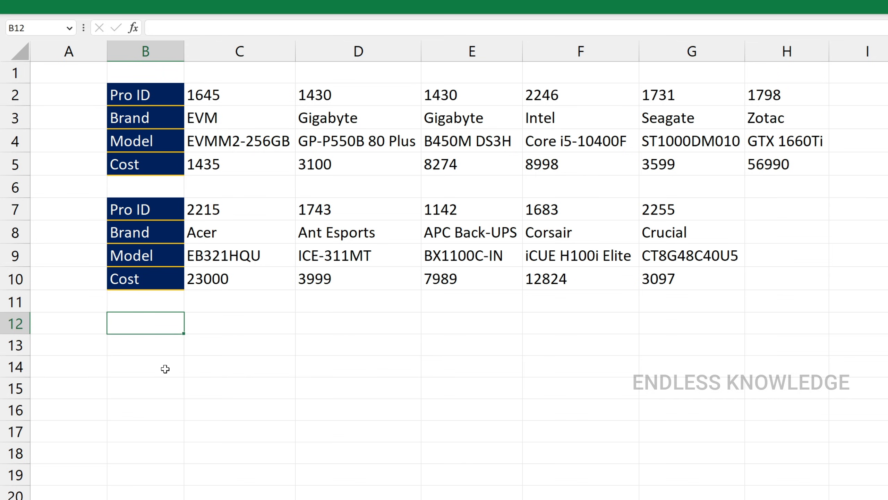
text(=hs)
key(Tab)
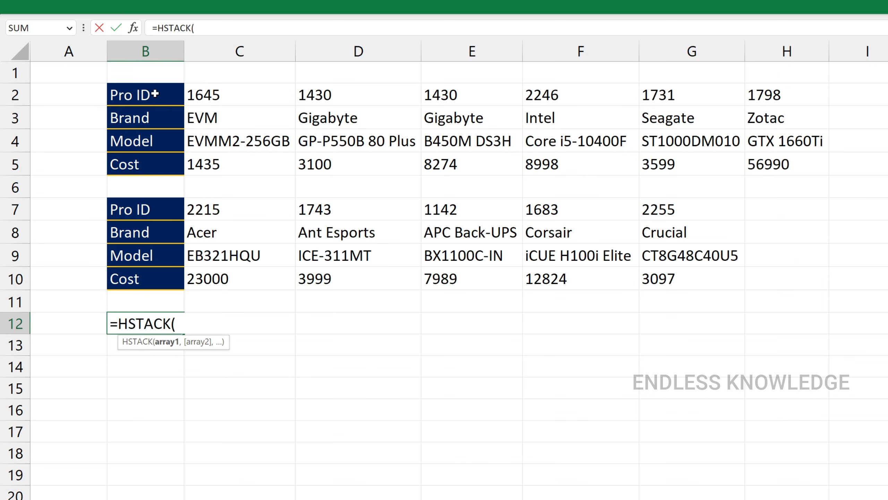
drag(154, 93, 760, 163)
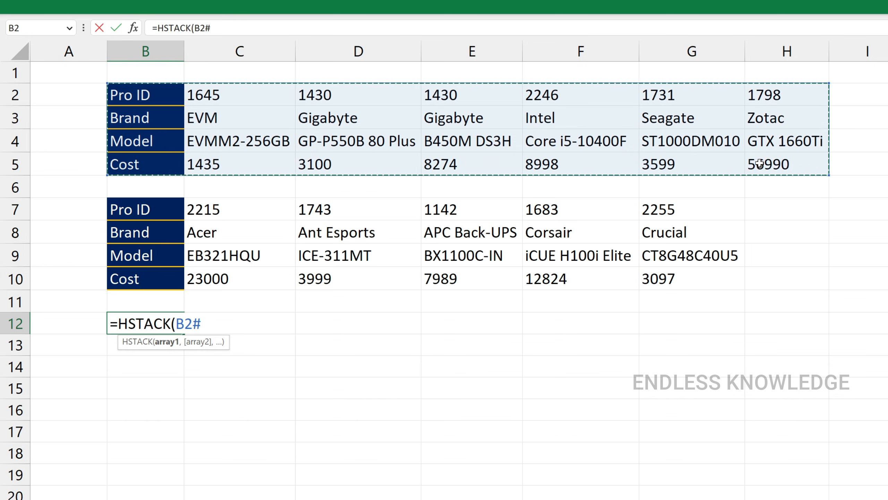
text(,)
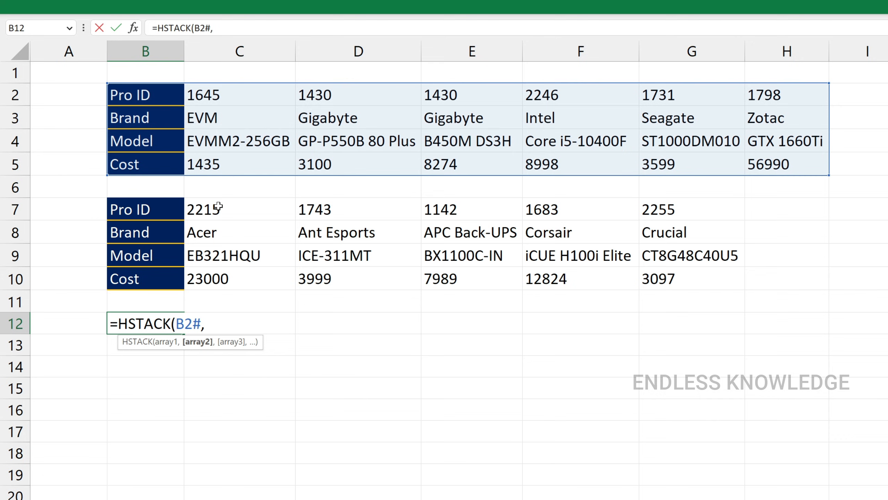
drag(218, 208, 670, 270)
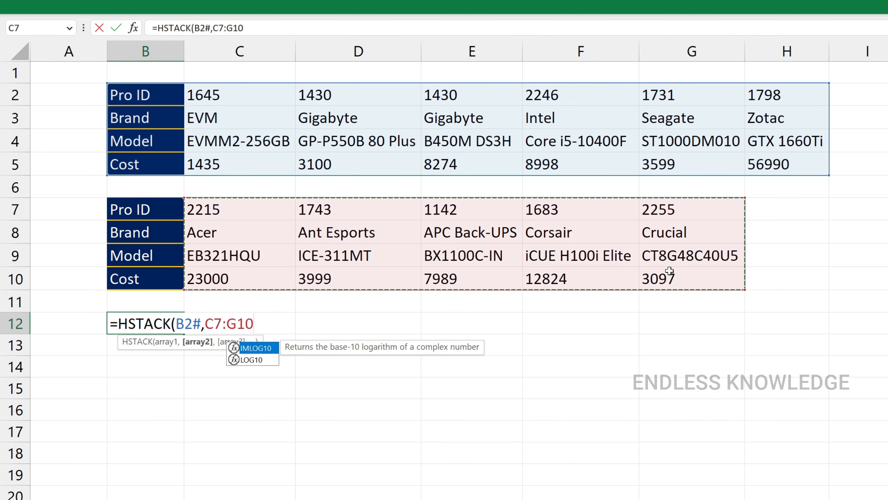
text())
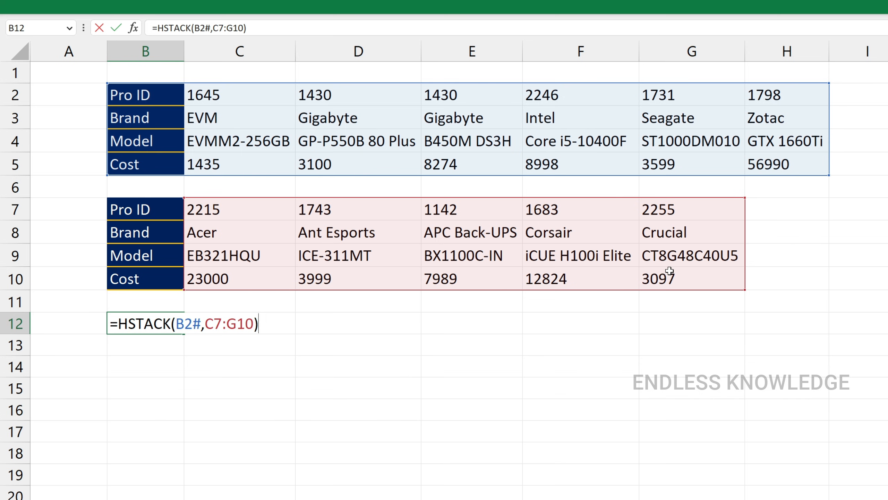
key(Return)
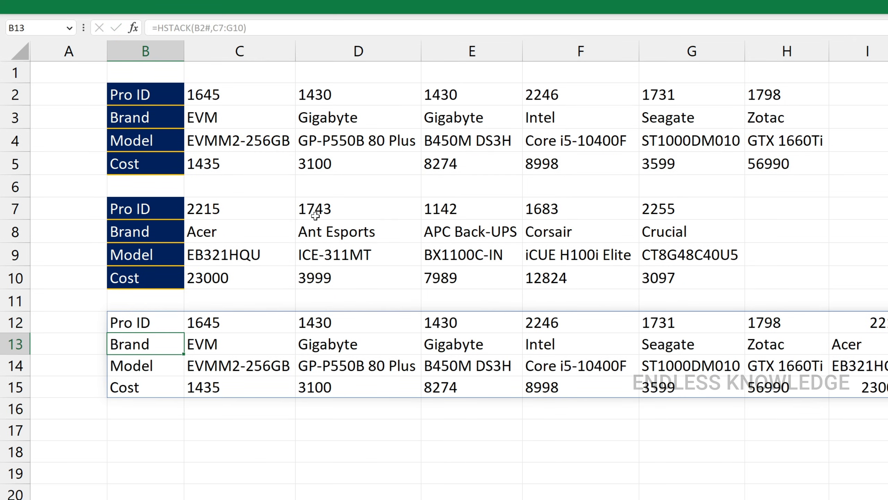
Step: On the Vstack sheet, change the EVM product's Pro ID in cell A9 to 3000
click(247, 90)
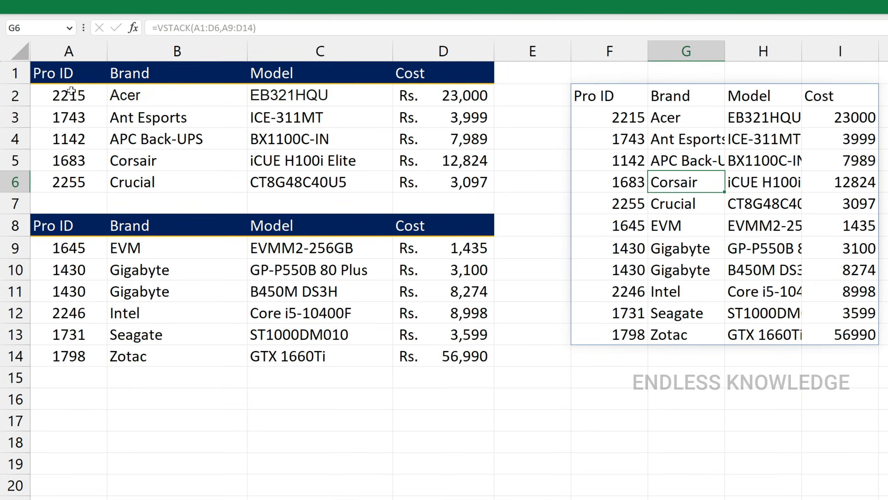
click(81, 248)
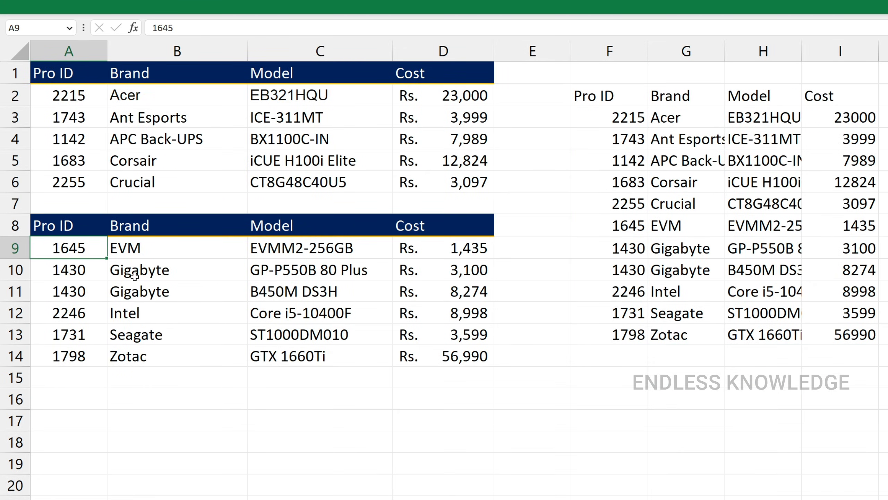
text(3000)
key(Return)
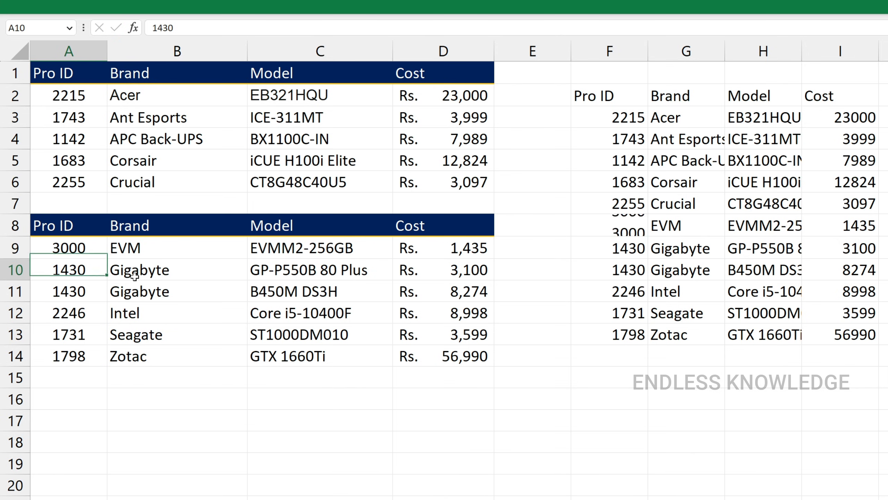
Step: Check the EVM product's changed Pro ID in the stacked table, the transposed table and the HSTACK result
click(615, 230)
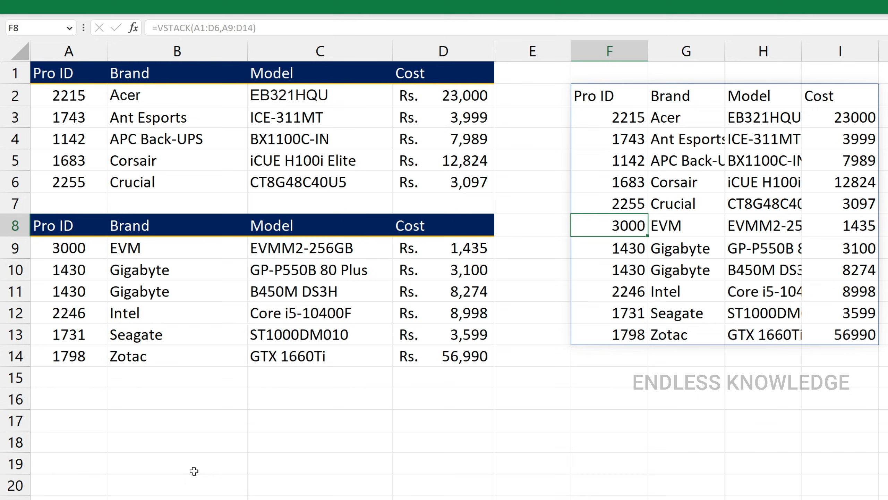
click(175, 499)
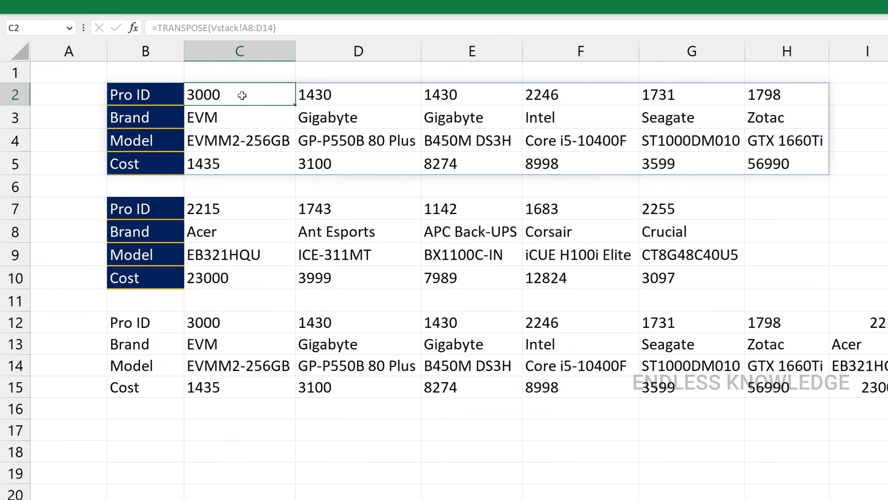
click(224, 322)
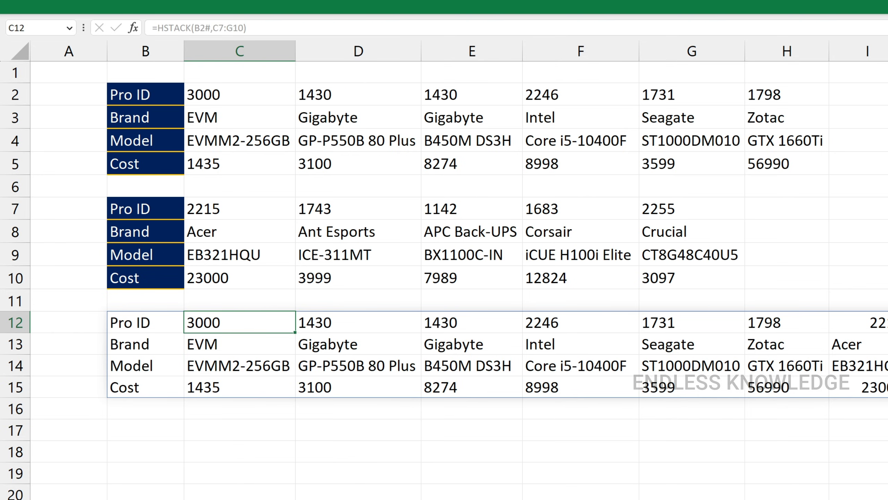
Step: On the sheet with two formatted Excel tables, inspect both tables and look up the first one's table name
key(ctrl+Page_Down)
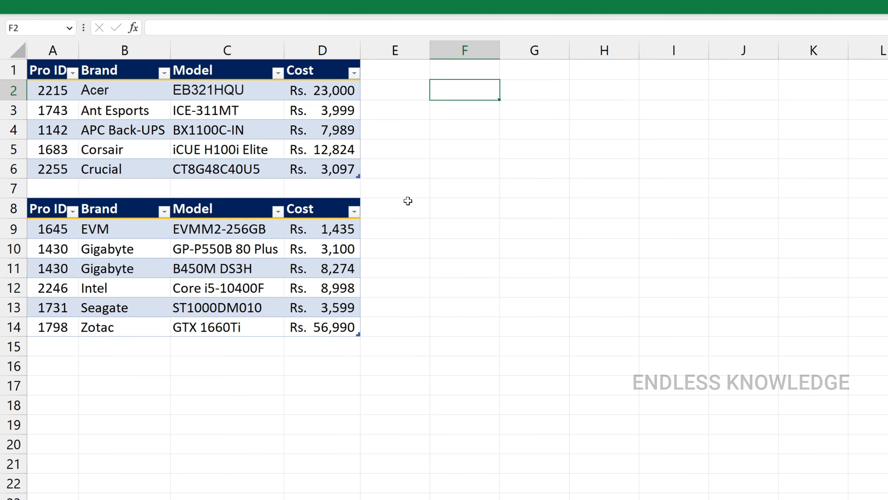
click(199, 127)
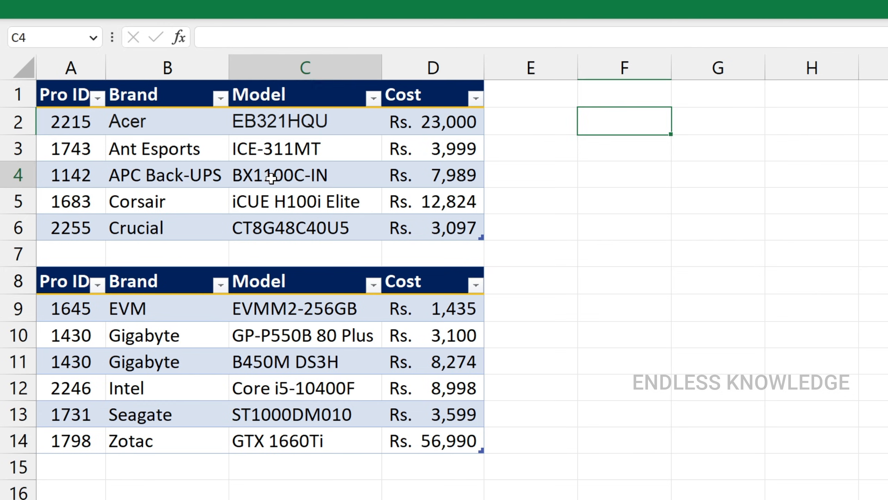
click(212, 234)
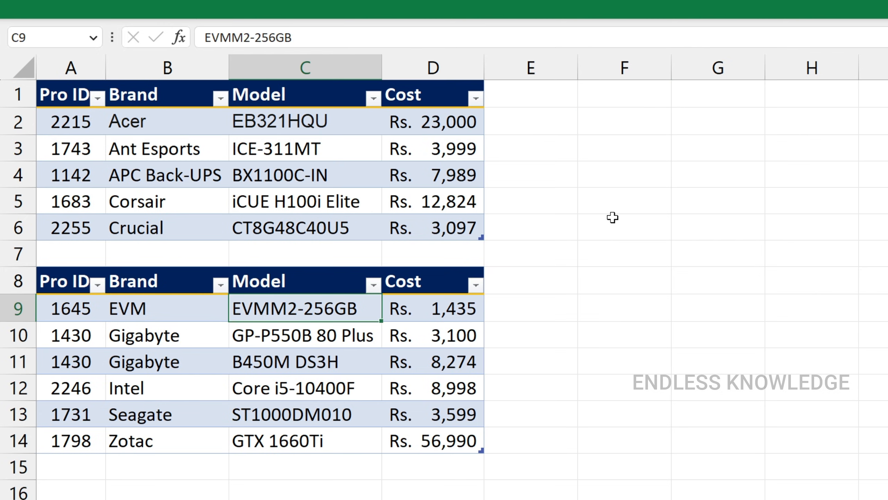
click(216, 147)
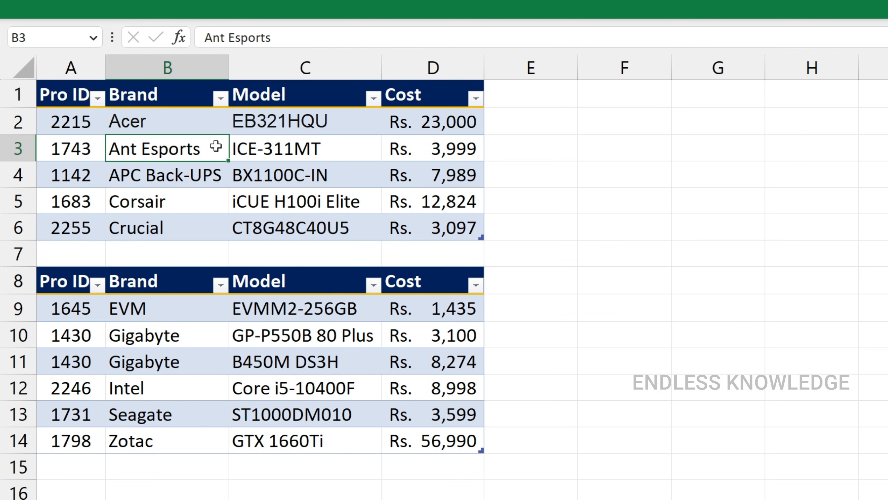
click(367, 14)
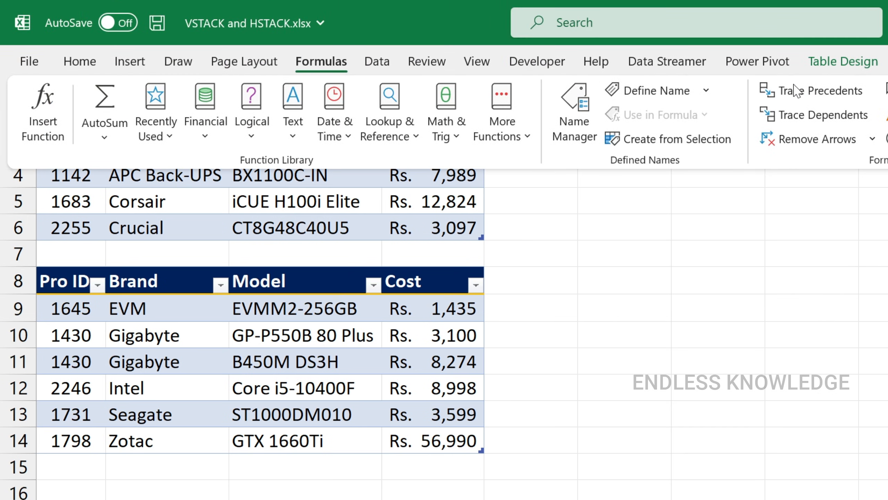
click(839, 62)
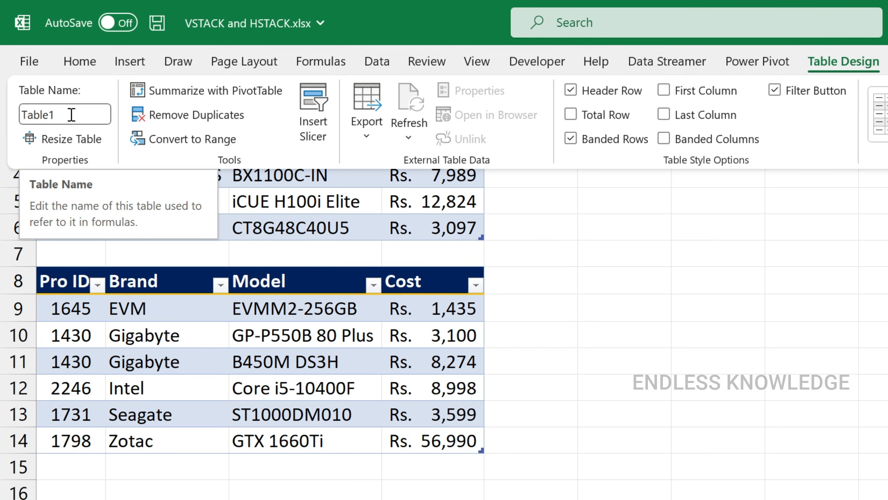
click(576, 231)
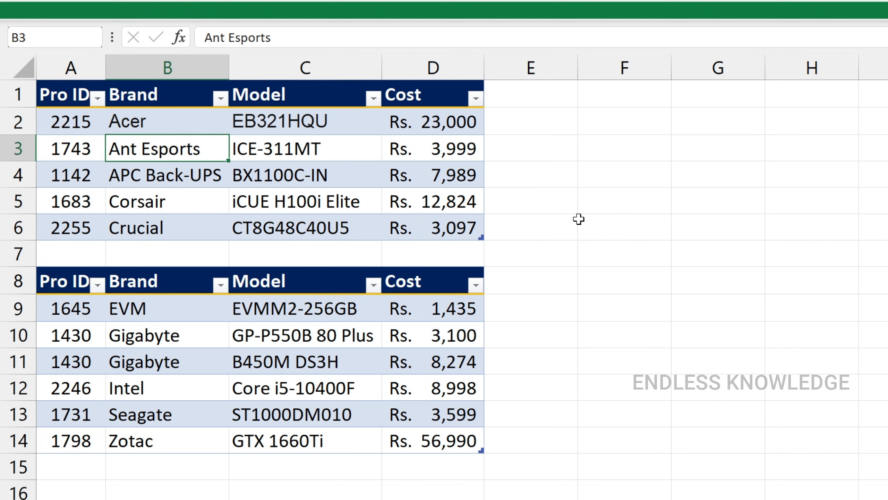
Step: Enter =VSTACK(Table1,Table2) in cell F2 to stack the two named tables
click(611, 127)
text(=vs)
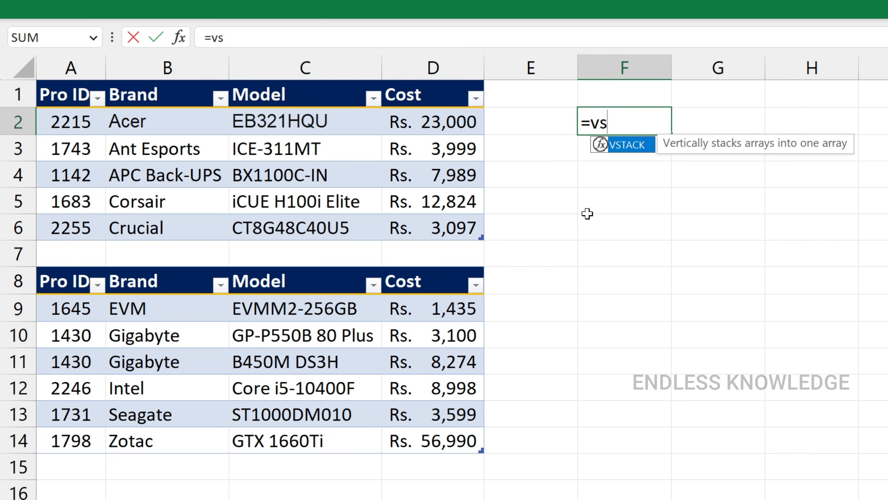
key(Tab)
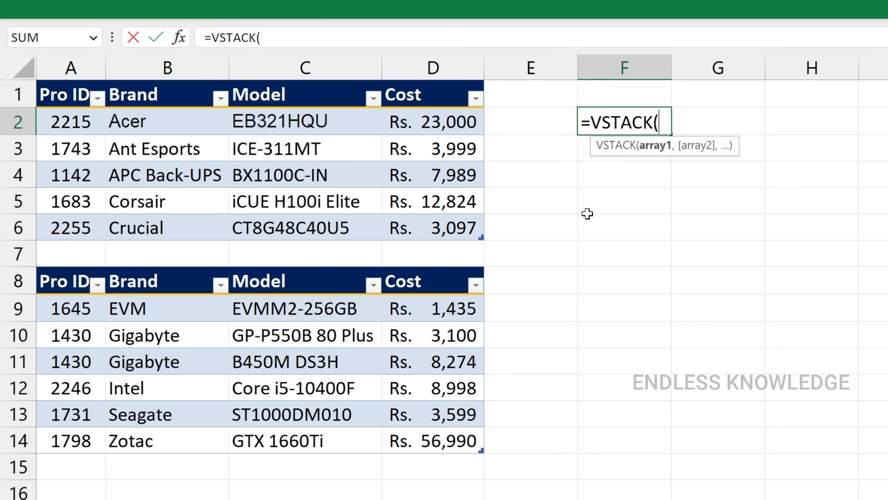
text(tab)
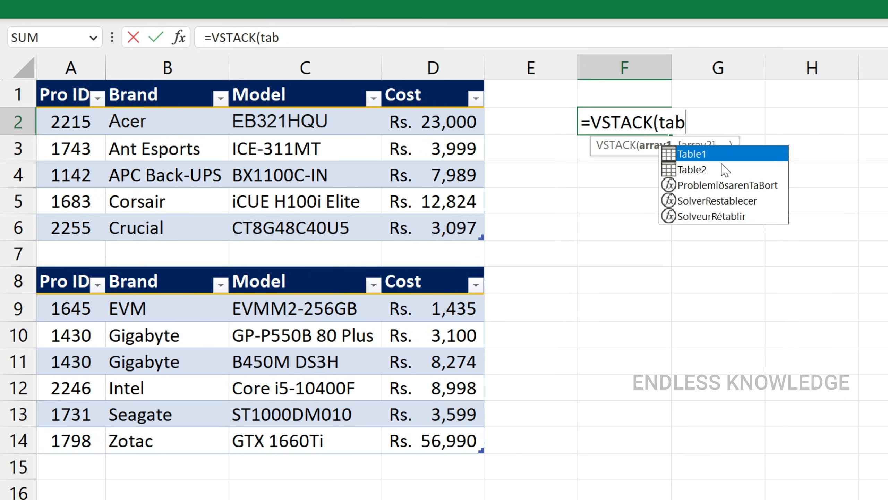
key(Tab)
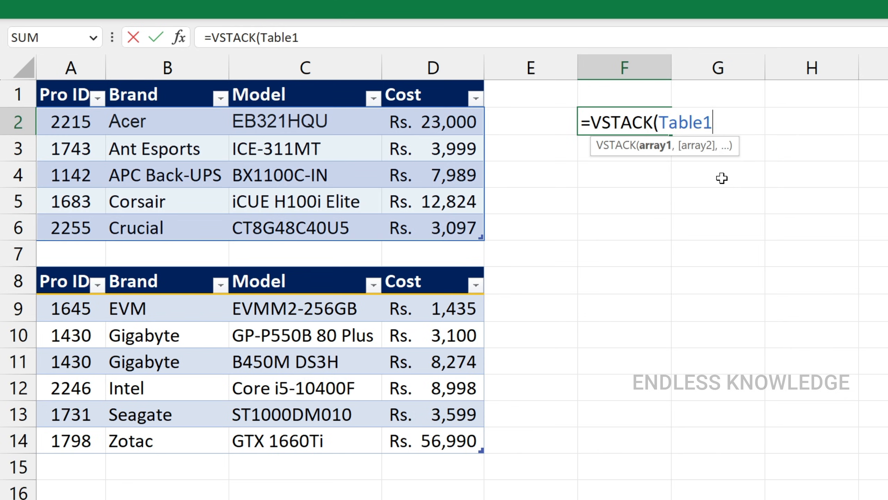
text(,t)
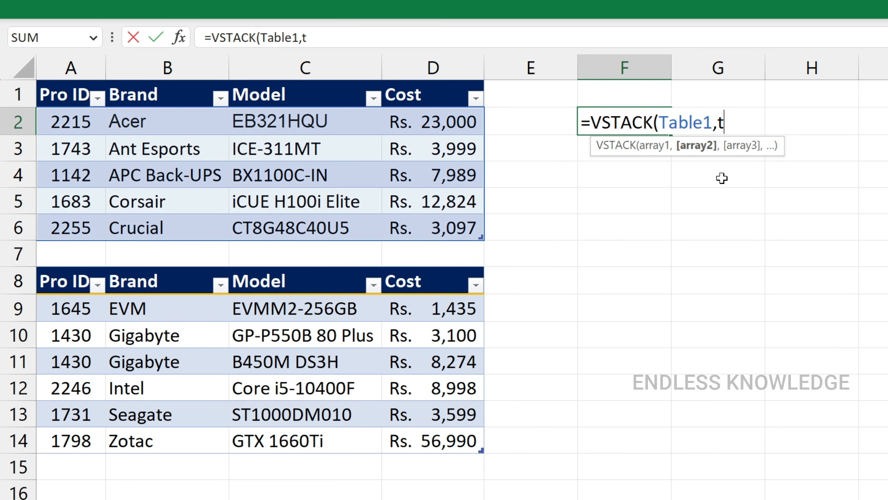
text(ab)
key(Down)
key(Tab)
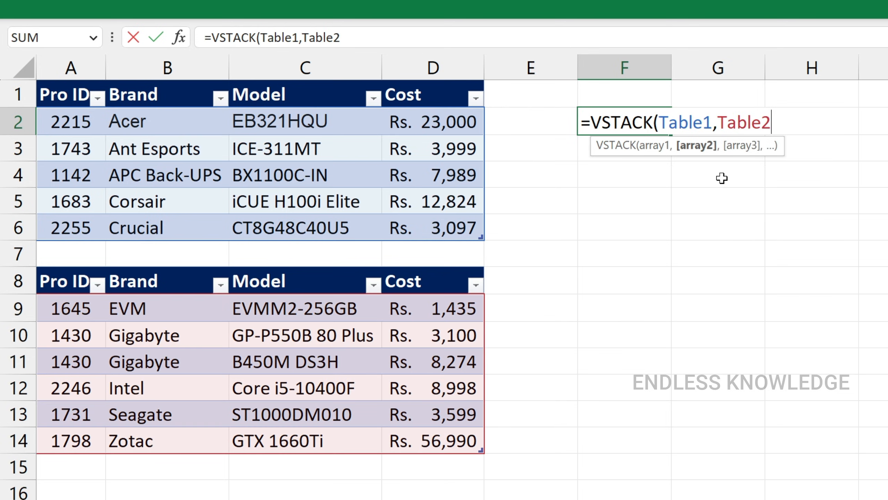
text())
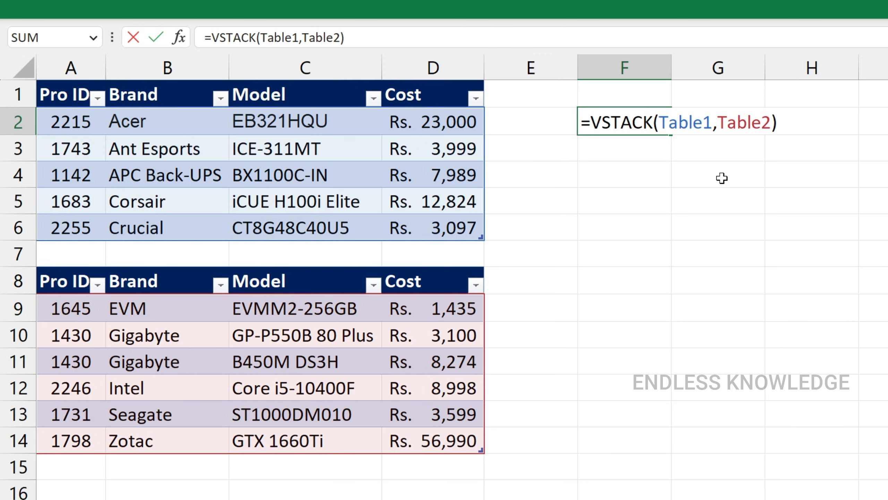
key(Return)
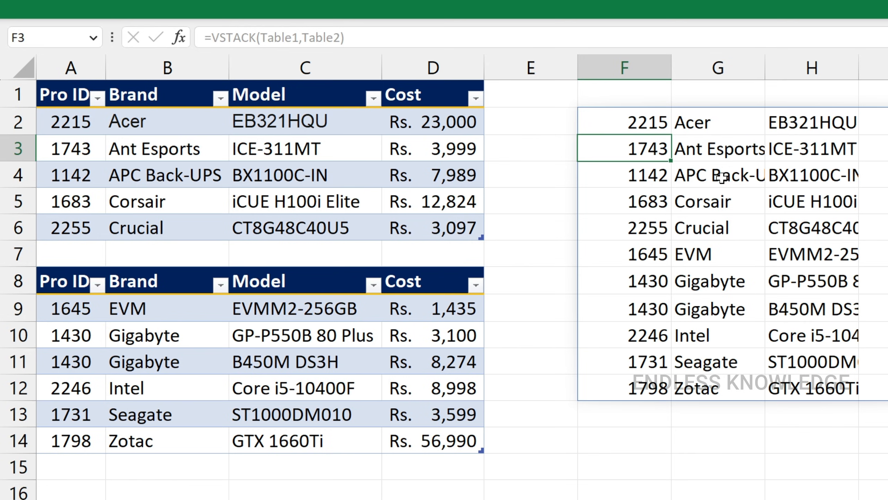
Step: Copy the header row A1:D1 to F1, above the stacked data
drag(49, 100, 392, 94)
key(ctrl+c)
click(629, 90)
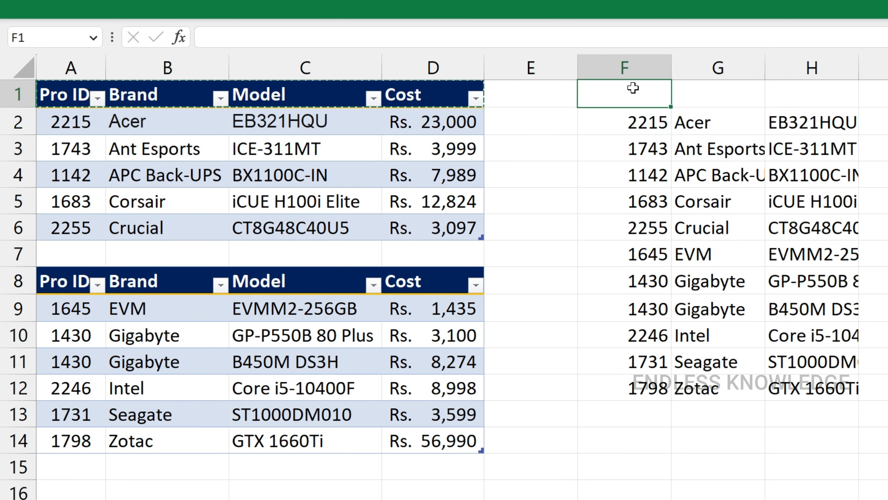
key(ctrl+v)
key(Down)
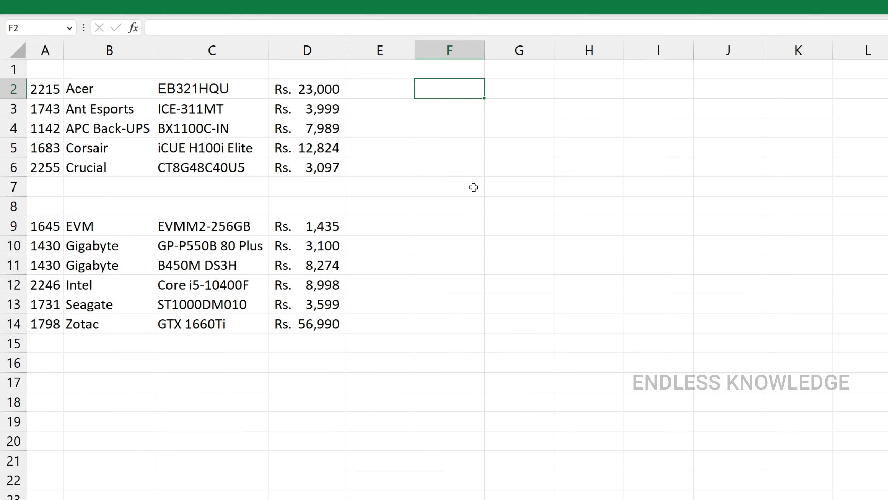
Step: On the sheet without headers, start a VSTACK formula in F2 with {"ID","Brand","Model","Cost"} as its first array
text(=vs)
key(Tab)
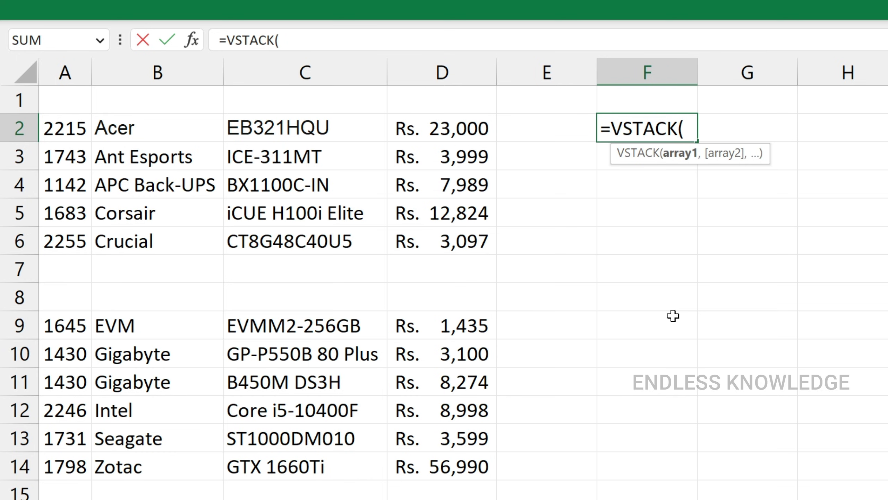
text({)
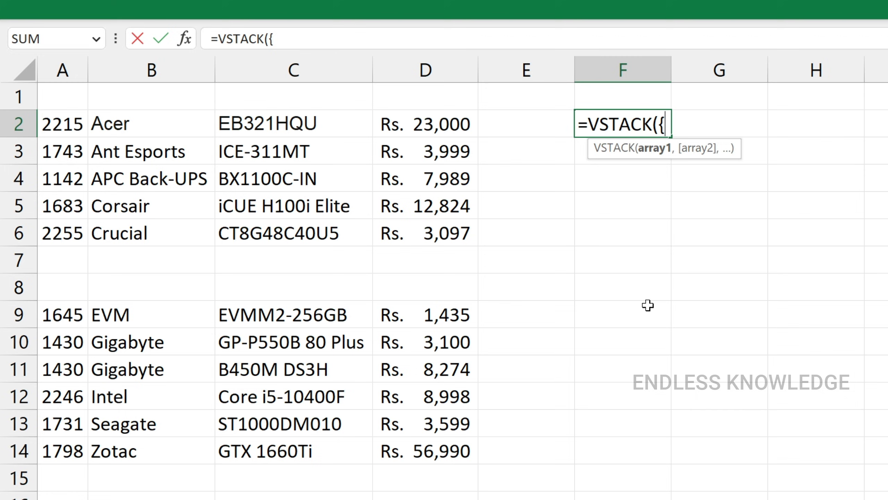
text(")
text(ID")
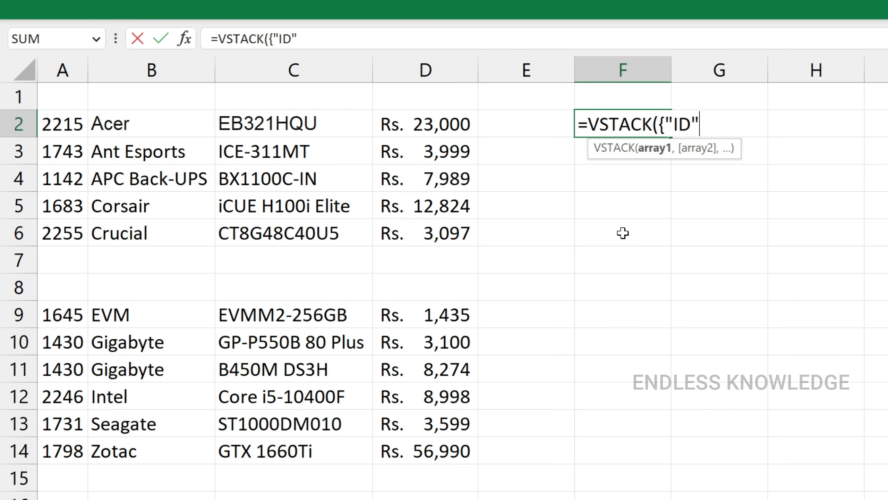
text(,"Brand",")
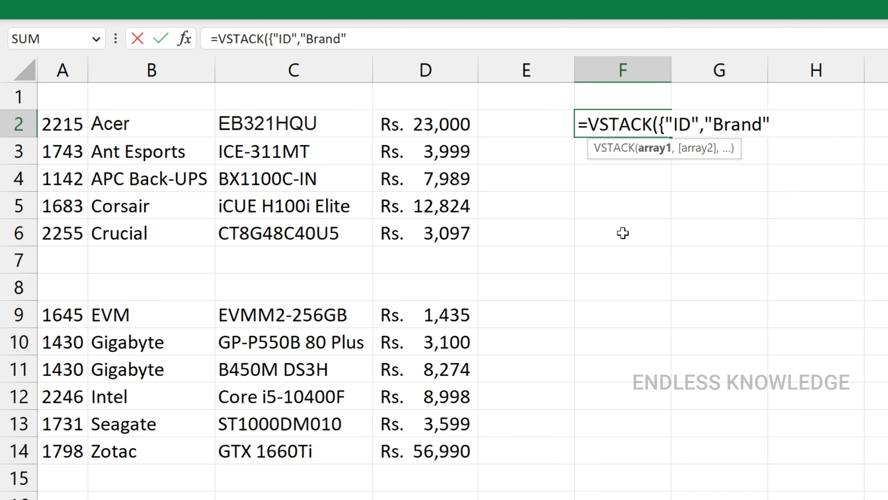
text(Model","Cost)
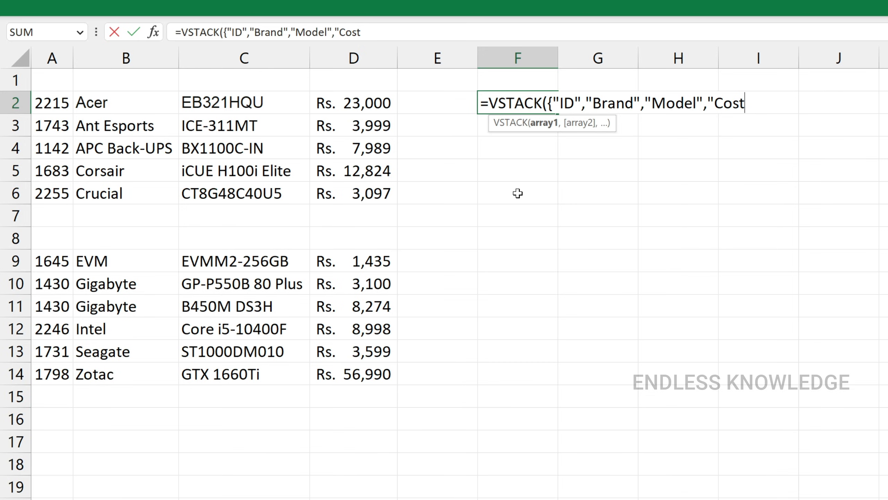
text("},)
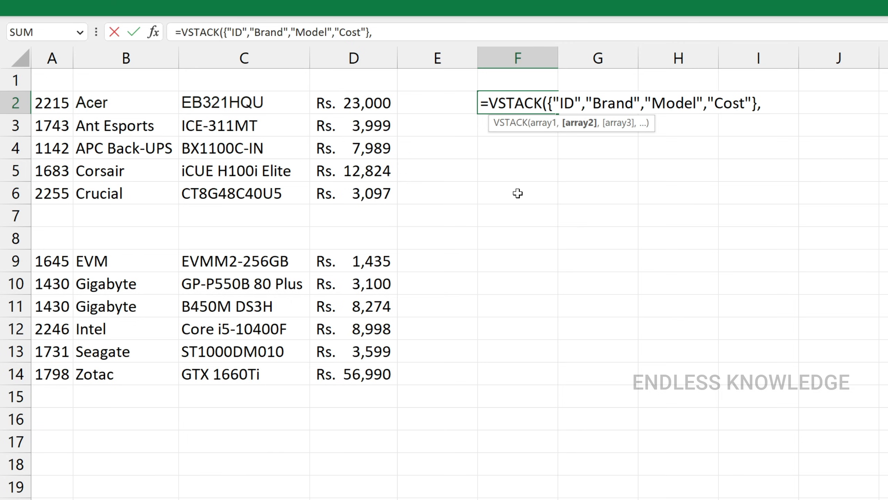
Step: Add the data ranges A2:D6 and A9:D14 as the second and third arrays and complete the VSTACK formula
drag(35, 101, 339, 190)
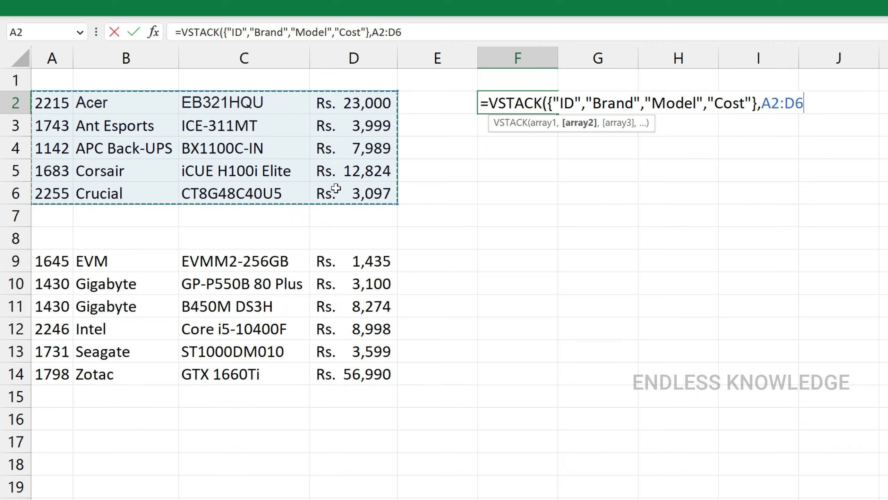
text(,)
drag(39, 263, 353, 371)
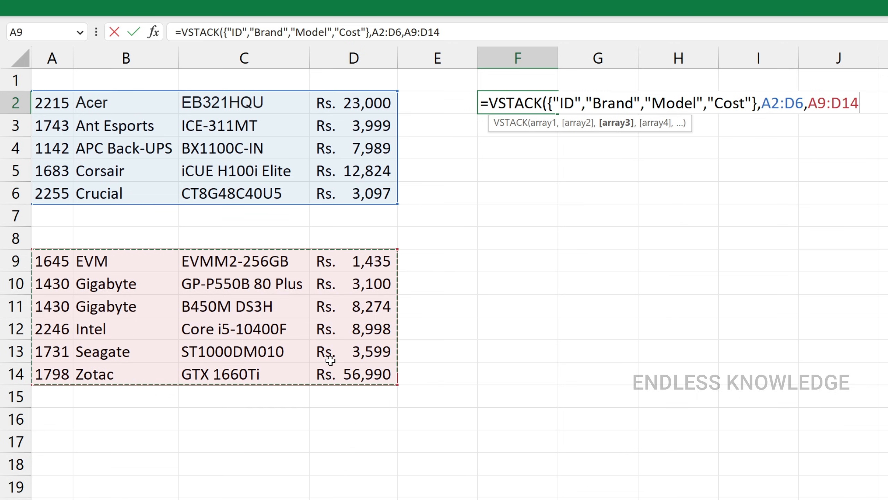
text())
key(Return)
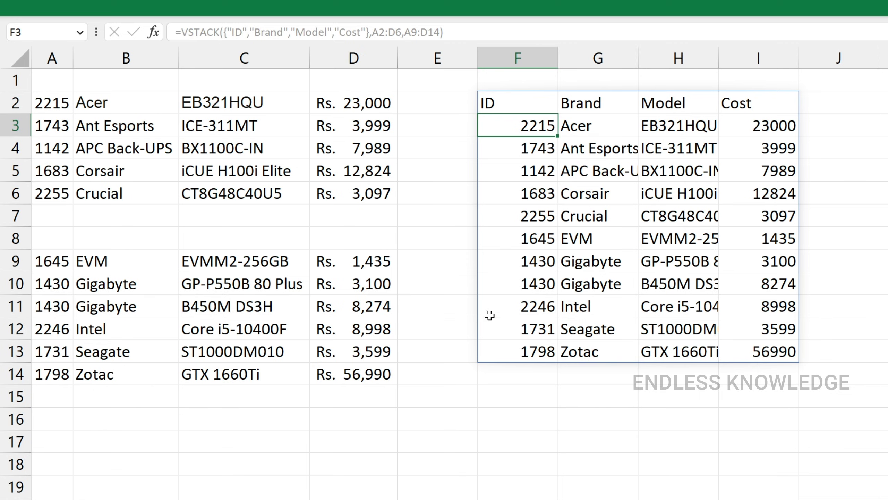
Step: Examine the VSTACK formula in F2 and the header and product rows of its spilled result
click(529, 108)
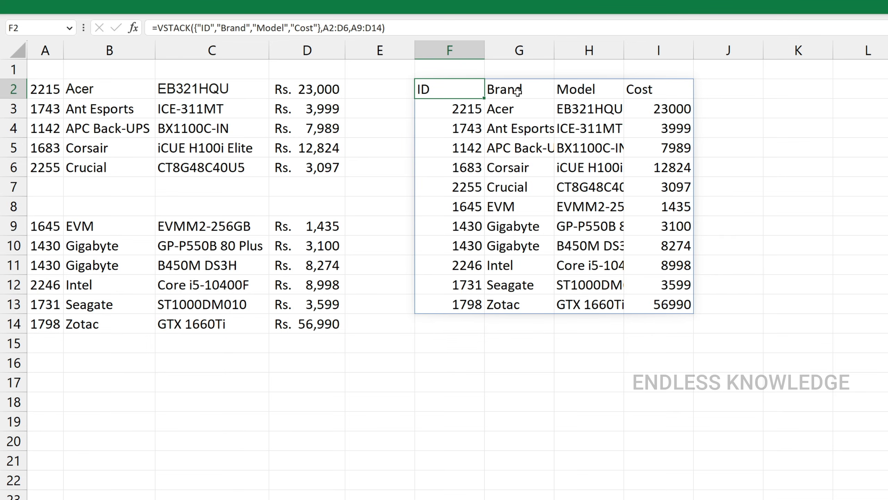
click(575, 188)
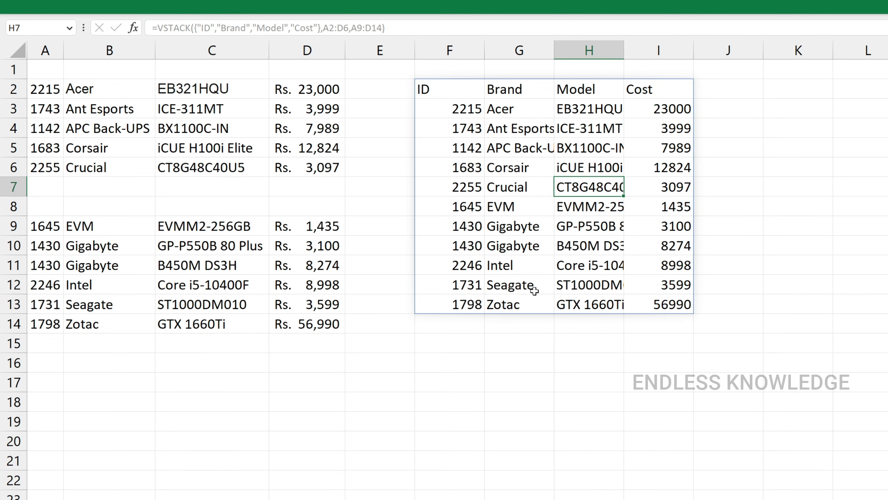
click(455, 93)
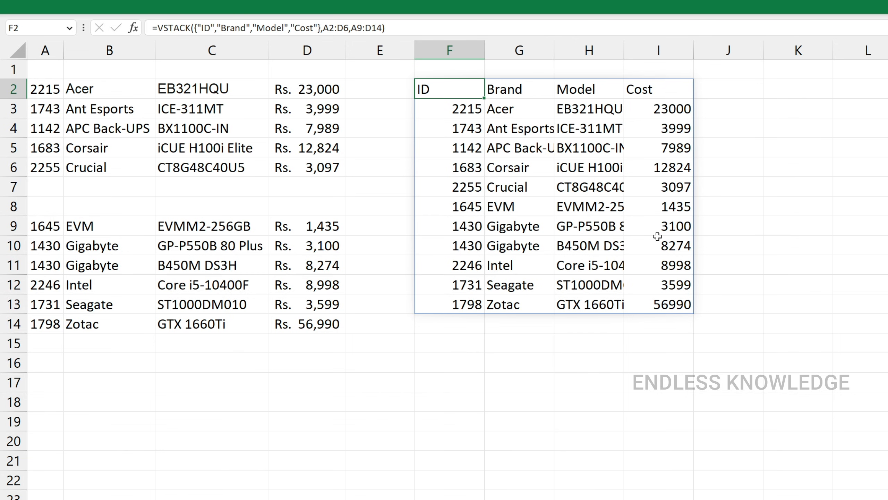
drag(462, 111, 660, 305)
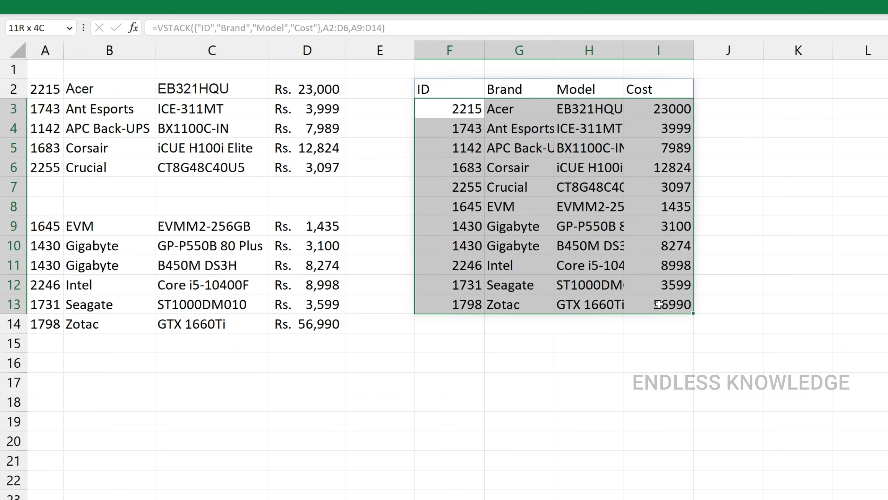
click(472, 154)
mouse_move(472, 154)
mouse_down()
mouse_move(665, 185)
mouse_move(669, 262)
mouse_up()
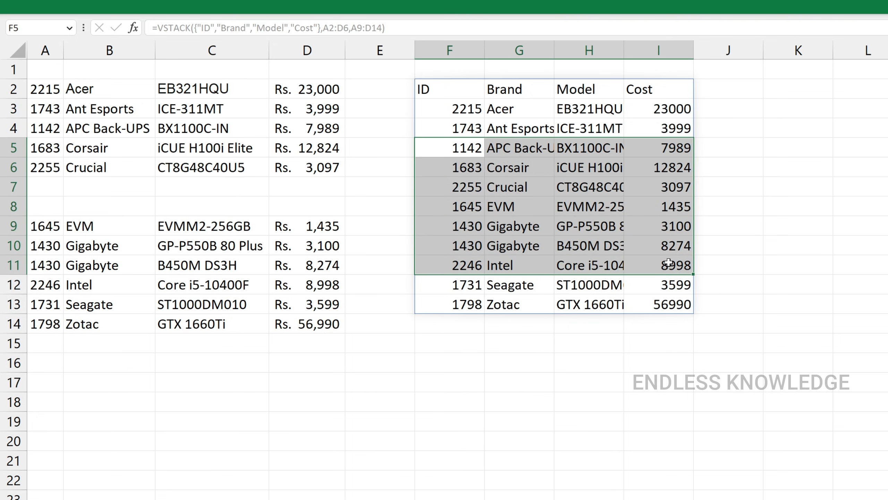
click(520, 202)
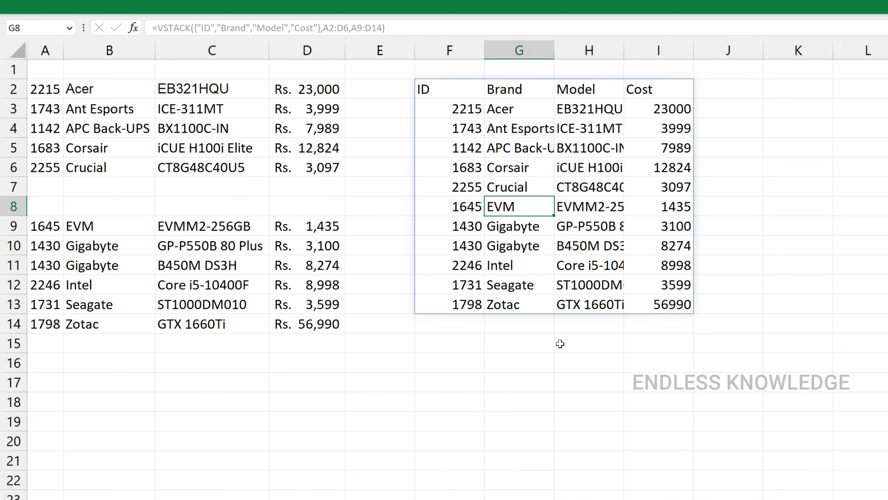
Step: Try overwriting cell G8 inside the VSTACK spill range, clear the entry, and try again with "f"
key(Return)
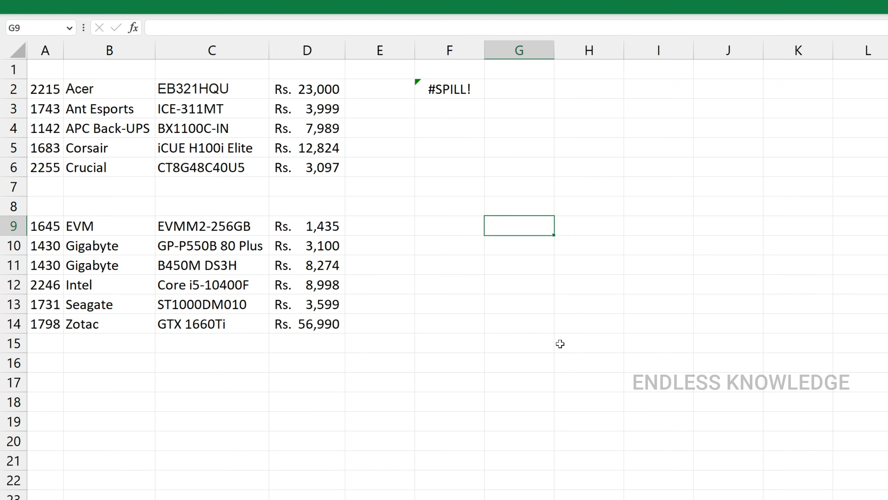
key(Up)
key(Delete)
text(f)
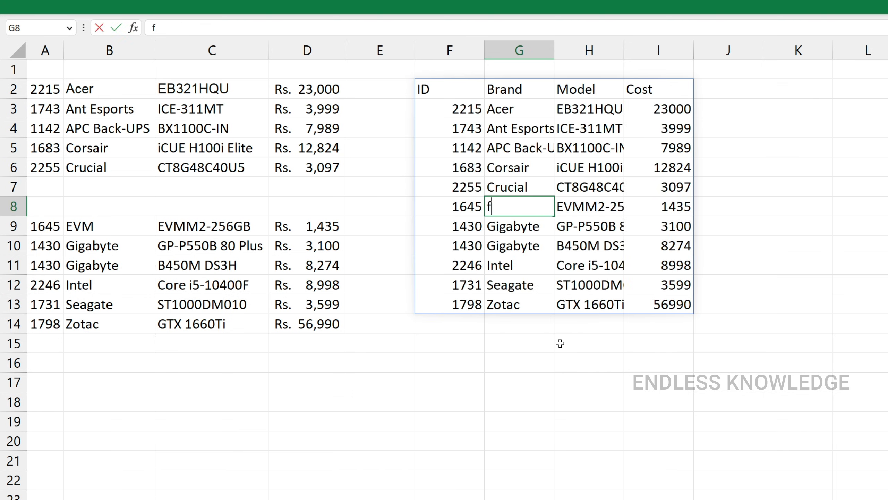
key(Return)
key(Up)
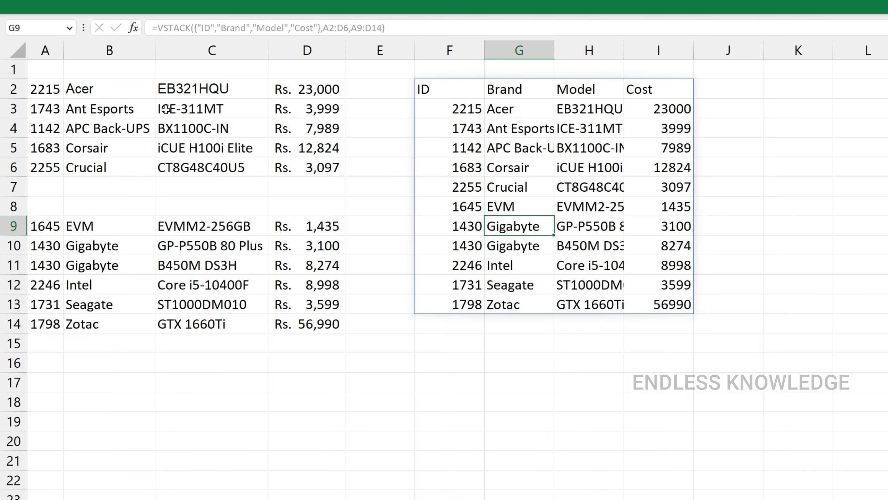
Step: Compare the two source ranges, try A9:C14 as the third VSTACK array in F2, and inspect the Cost values for its rows
drag(46, 84, 309, 168)
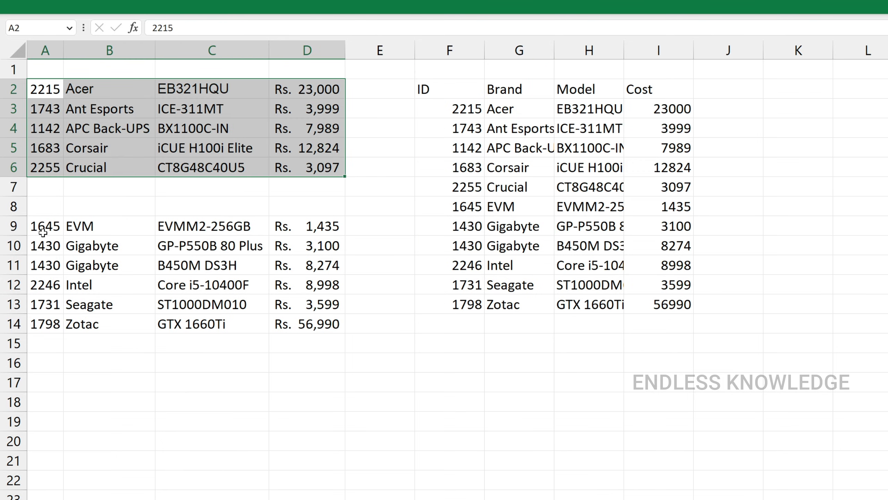
drag(42, 229, 274, 318)
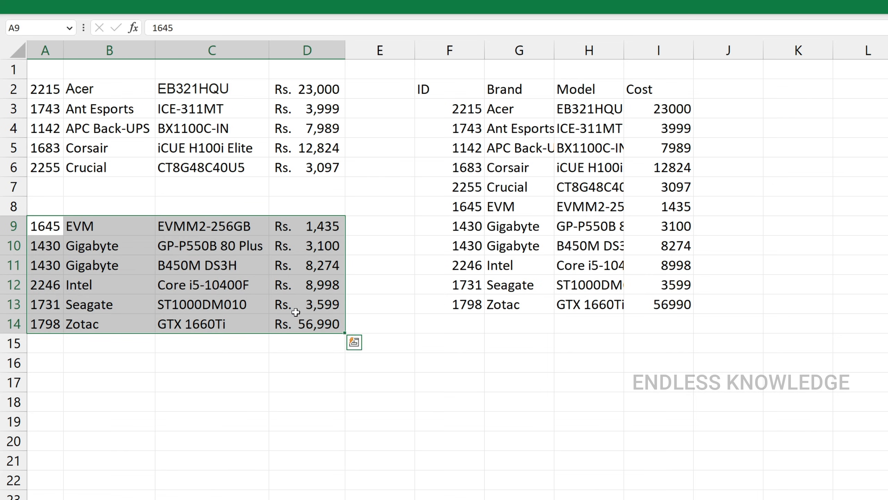
click(665, 105)
double_click(458, 87)
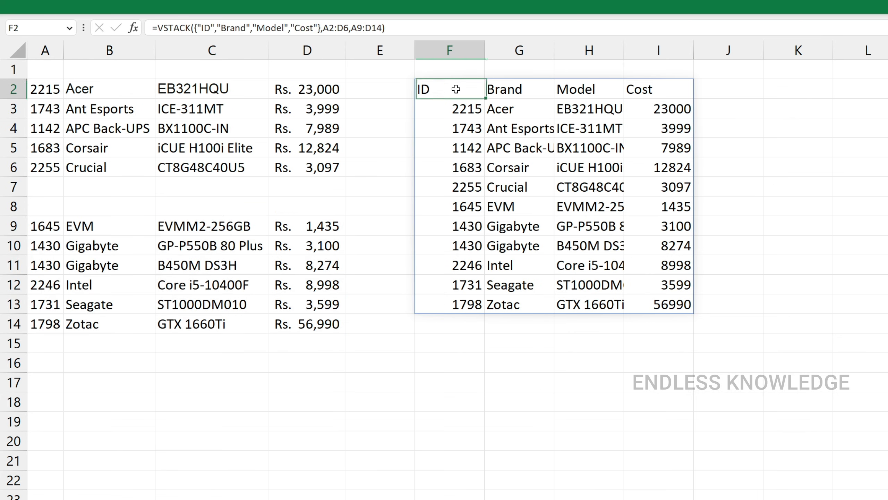
drag(702, 91, 739, 94)
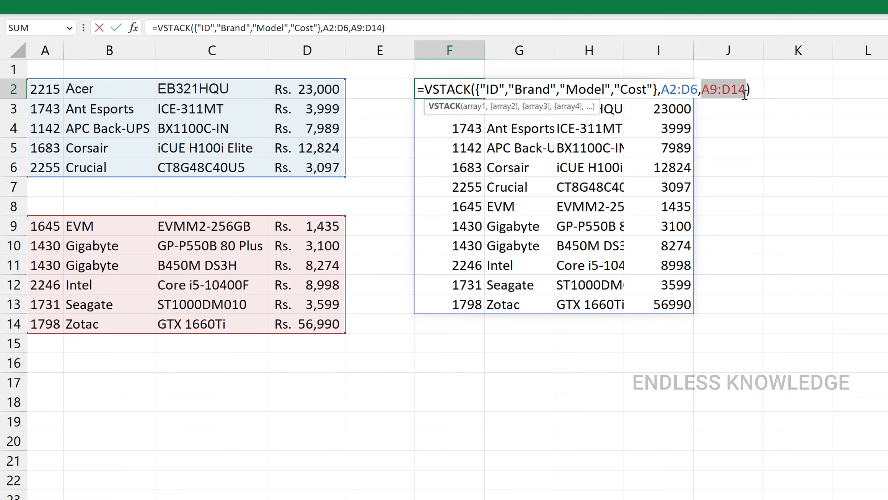
drag(44, 229, 189, 324)
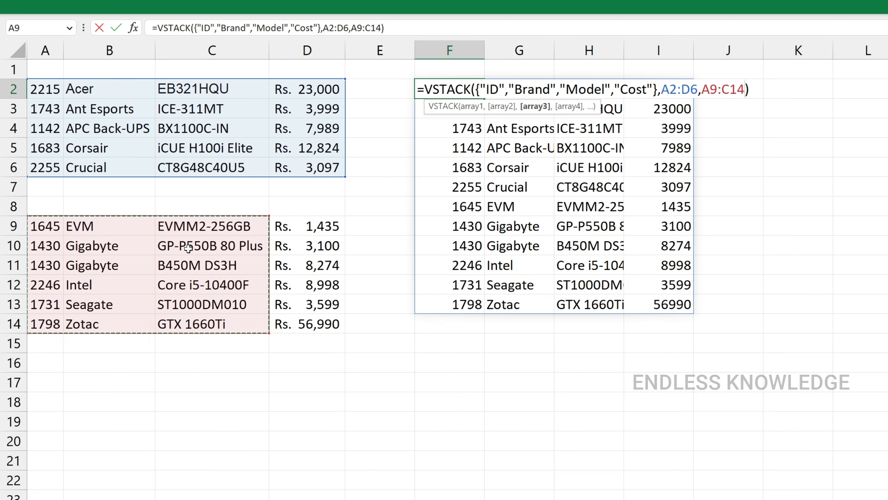
key(Return)
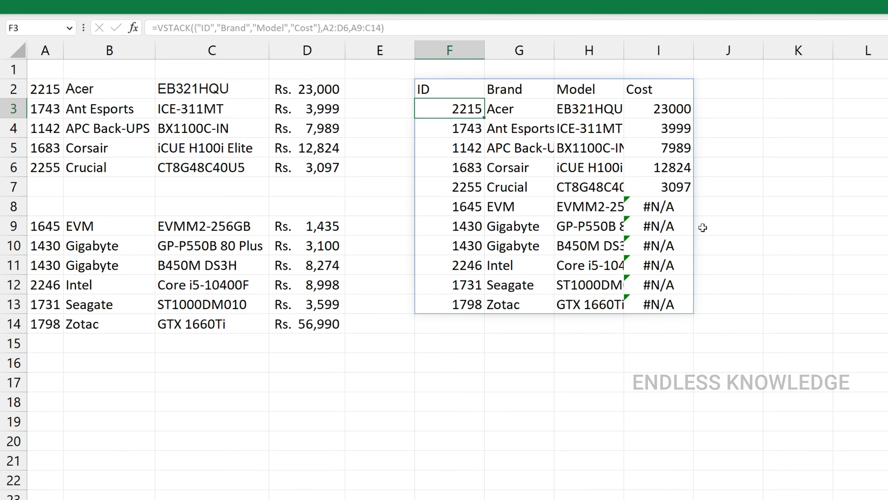
drag(665, 207, 666, 305)
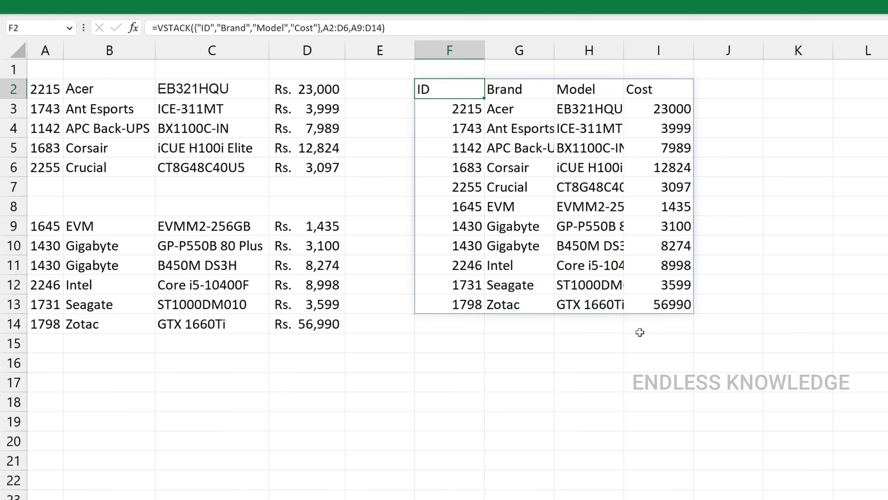
Step: Try the formula in F2 with the function name misspelled as VSACK
double_click(448, 90)
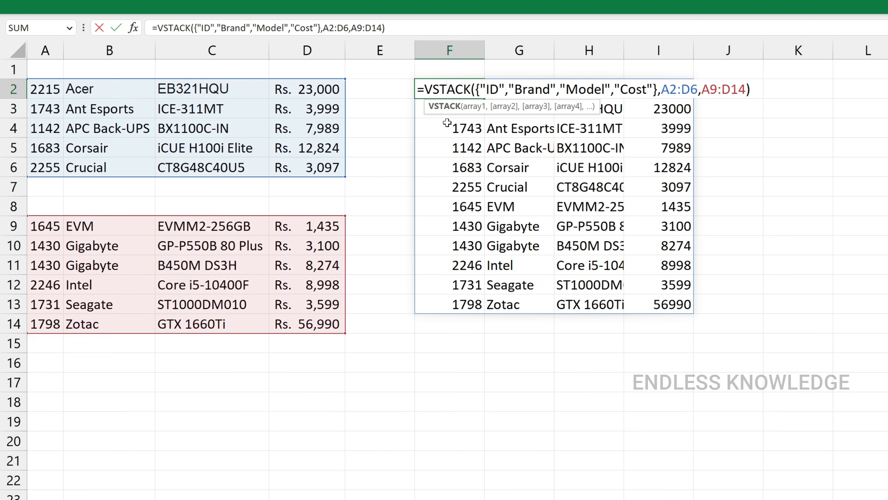
key(BackSpace)
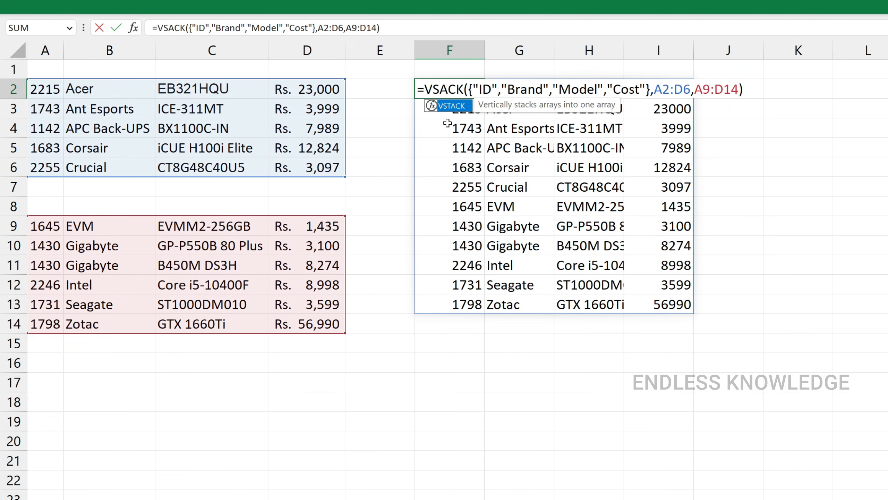
key(Return)
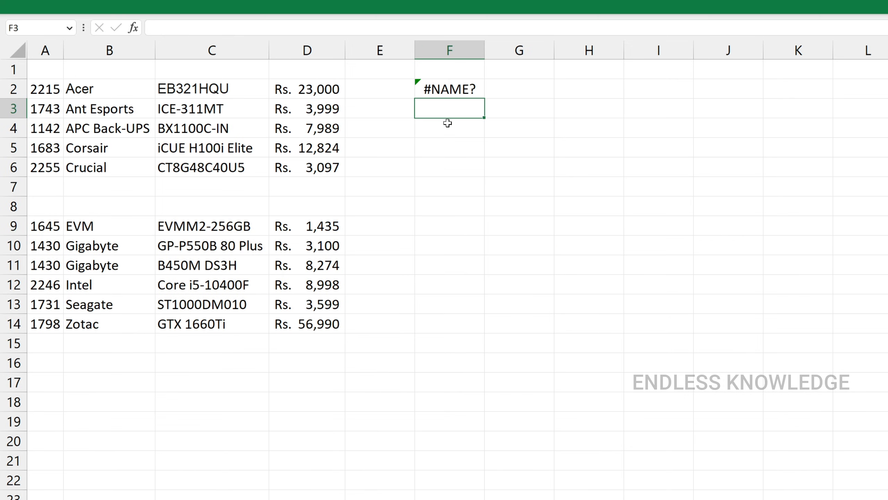
key(Up)
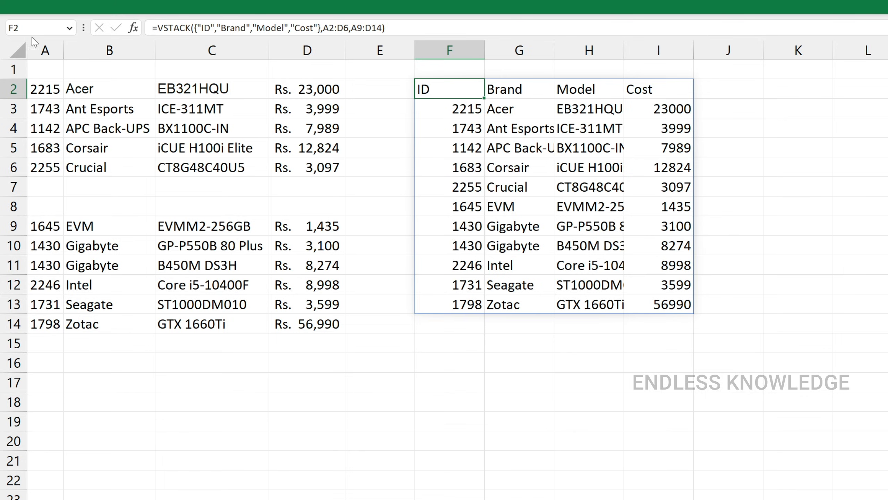
Step: Open the Microsoft 365 Insider channel settings from the Excel account information
click(34, 9)
click(21, 46)
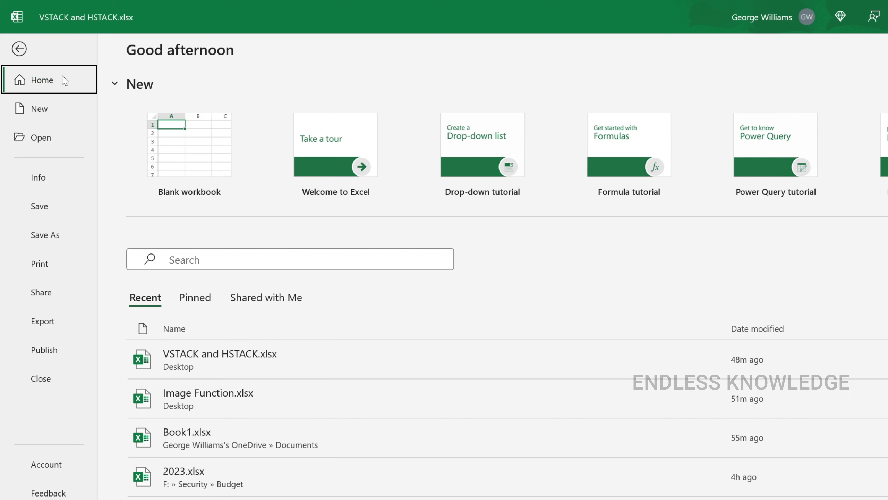
click(46, 464)
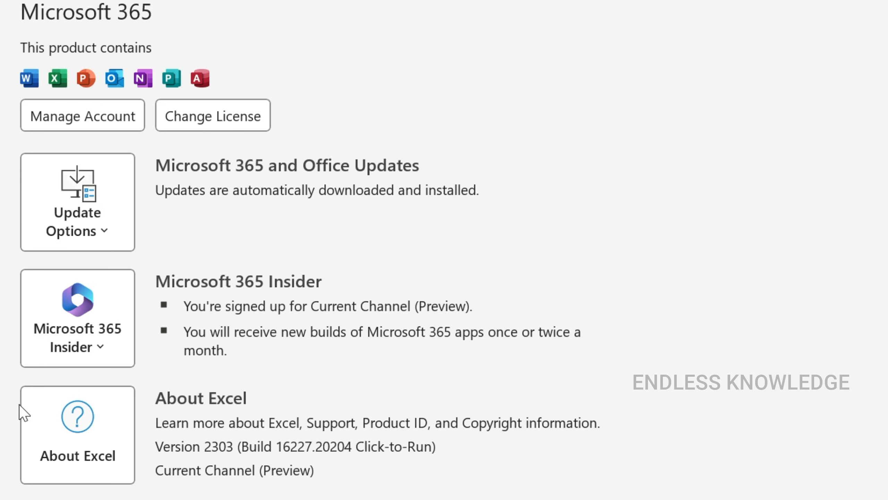
click(101, 351)
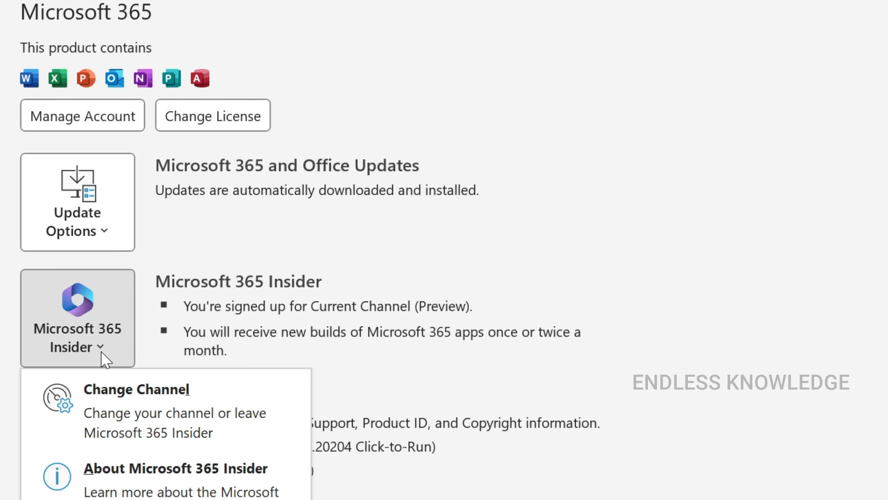
click(209, 417)
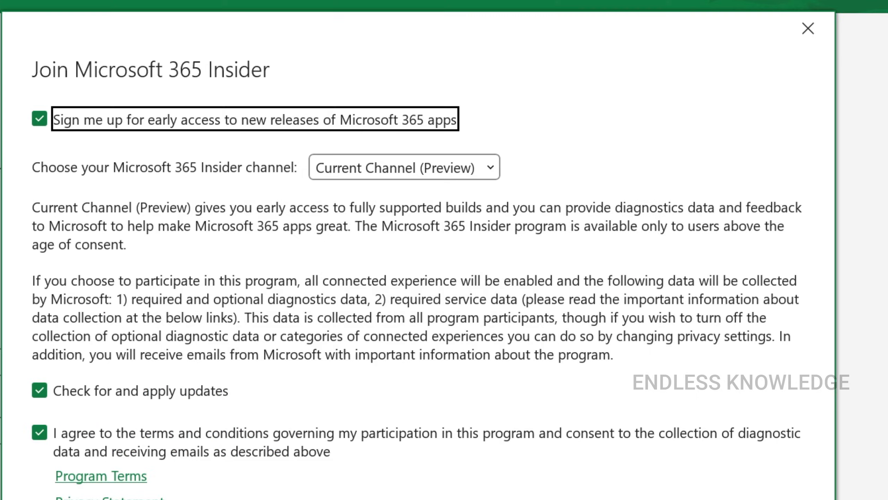